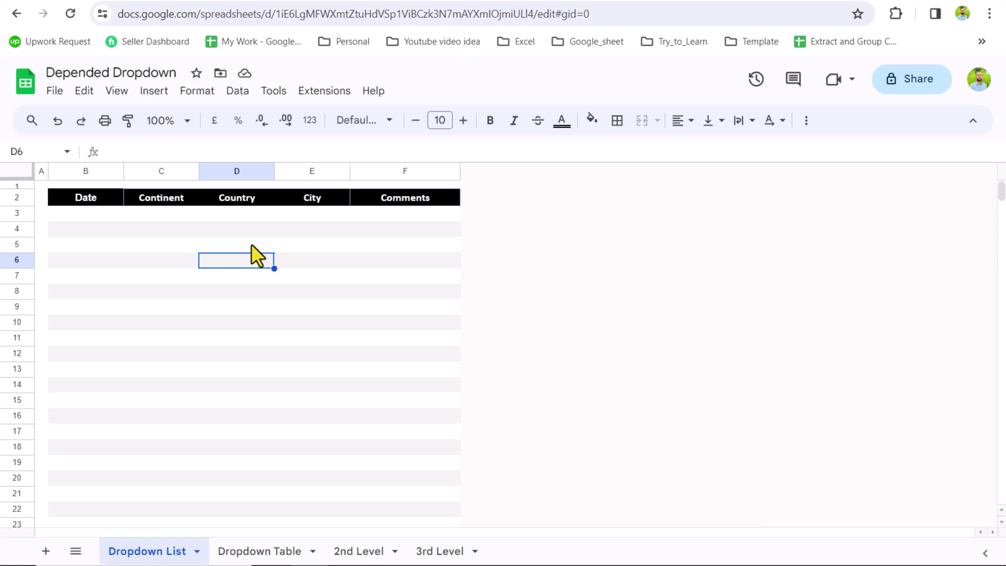
- Add a data validation rule with the drop-down from a range criterion to C3:C1000 on the Dropdown List sheet
{"action": "left_click", "coordinate": [243, 550]}
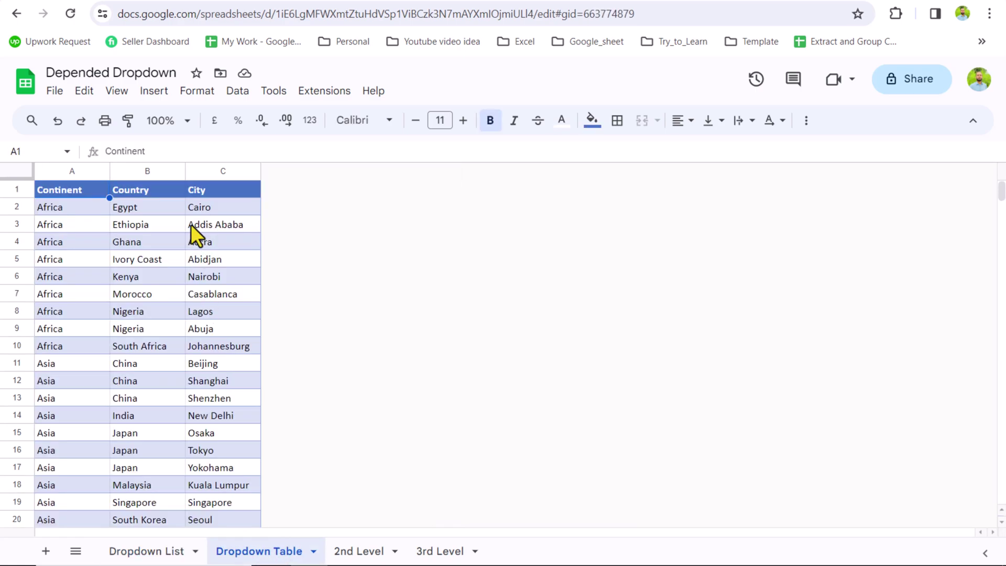
{"action": "left_click", "coordinate": [146, 552]}
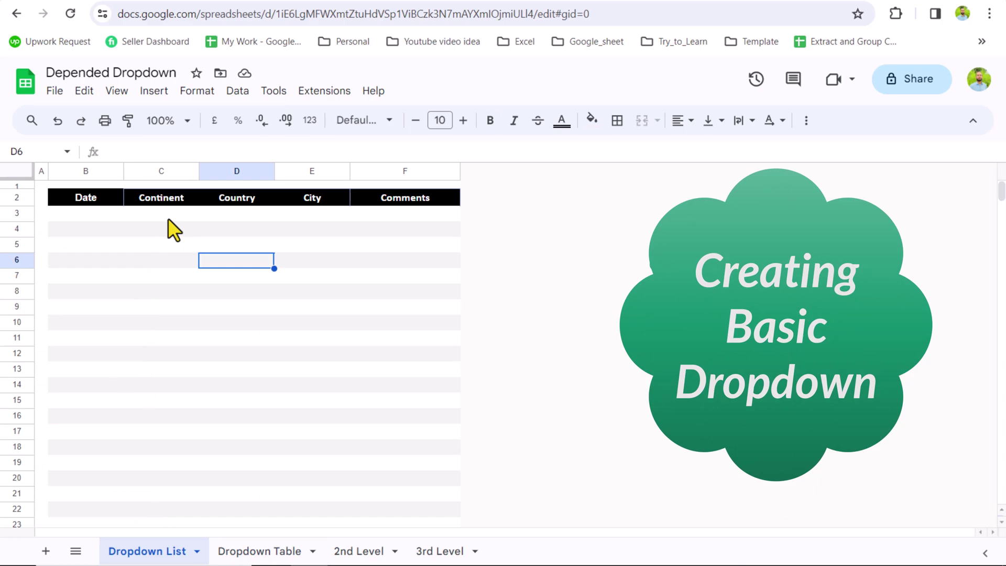
{"action": "left_click", "coordinate": [168, 218]}
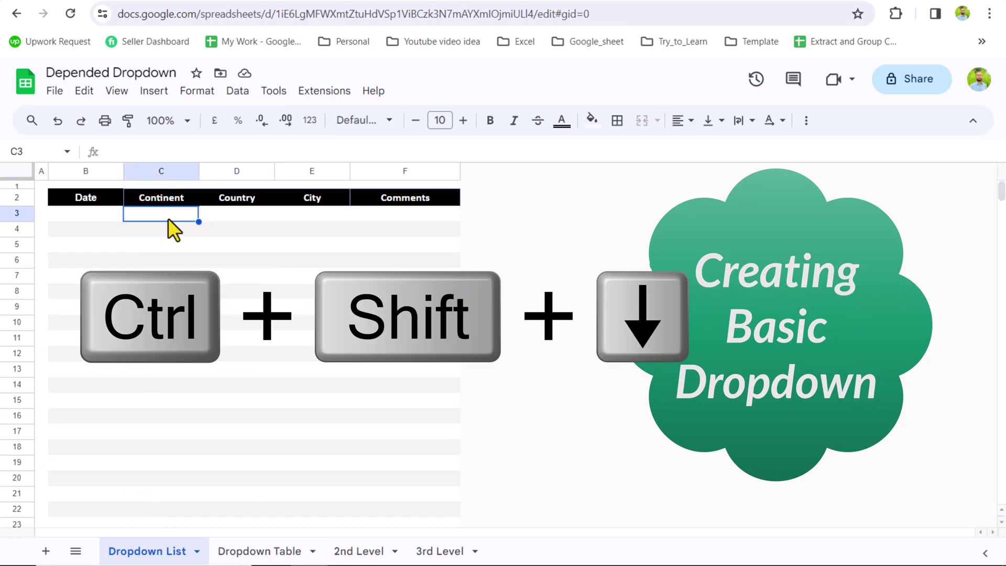
{"action": "key", "text": "ctrl+shift+Down"}
{"action": "key", "text": "ctrl+BackSpace"}
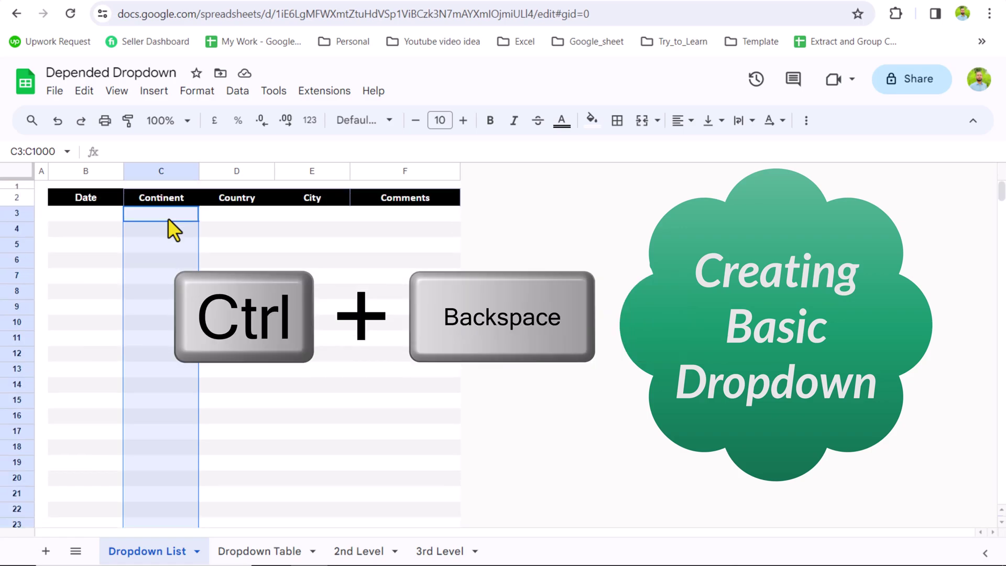
{"action": "left_click", "coordinate": [248, 94]}
{"action": "left_click", "coordinate": [324, 396]}
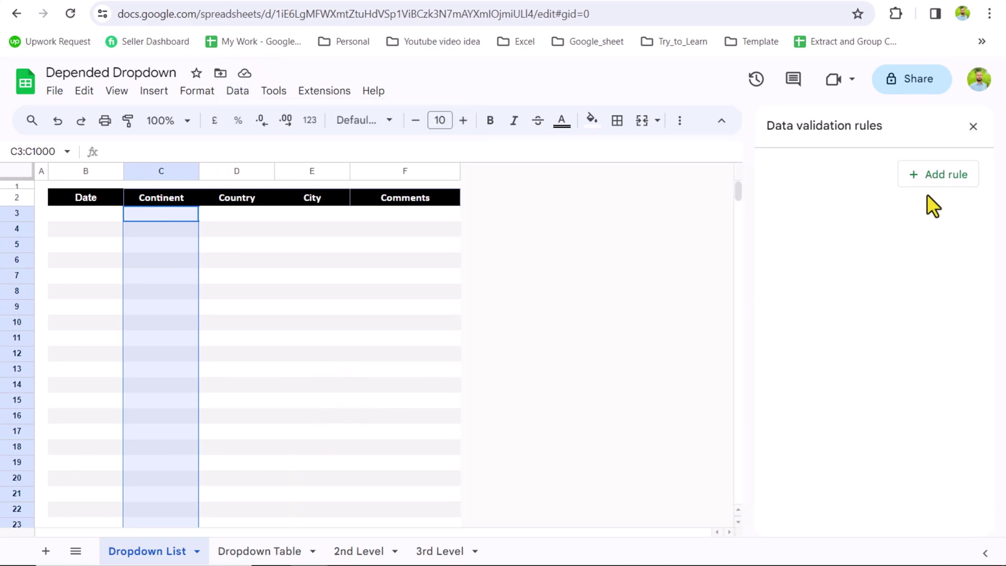
{"action": "left_click", "coordinate": [939, 176]}
{"action": "left_click", "coordinate": [926, 255]}
{"action": "left_click", "coordinate": [902, 279]}
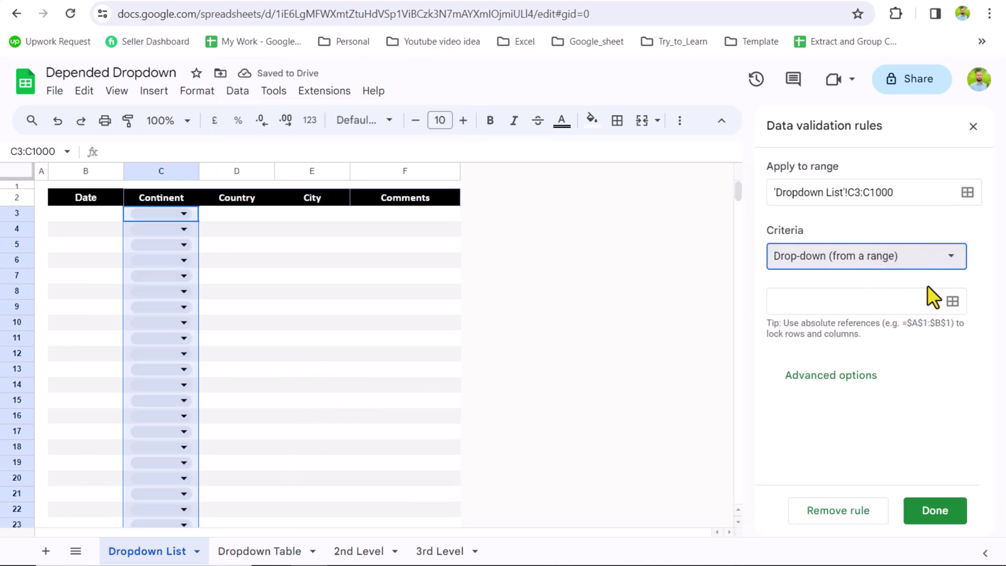
- Set the rule's source range to the open-ended continent column 'Dropdown Table'!A2:A
{"action": "left_click", "coordinate": [951, 303]}
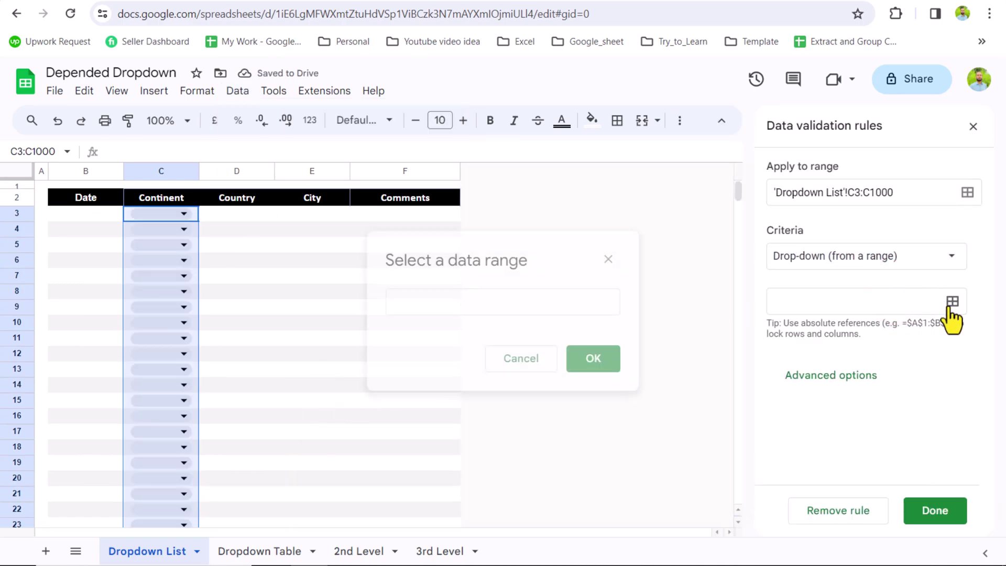
{"action": "left_click", "coordinate": [408, 304]}
{"action": "left_click", "coordinate": [264, 551]}
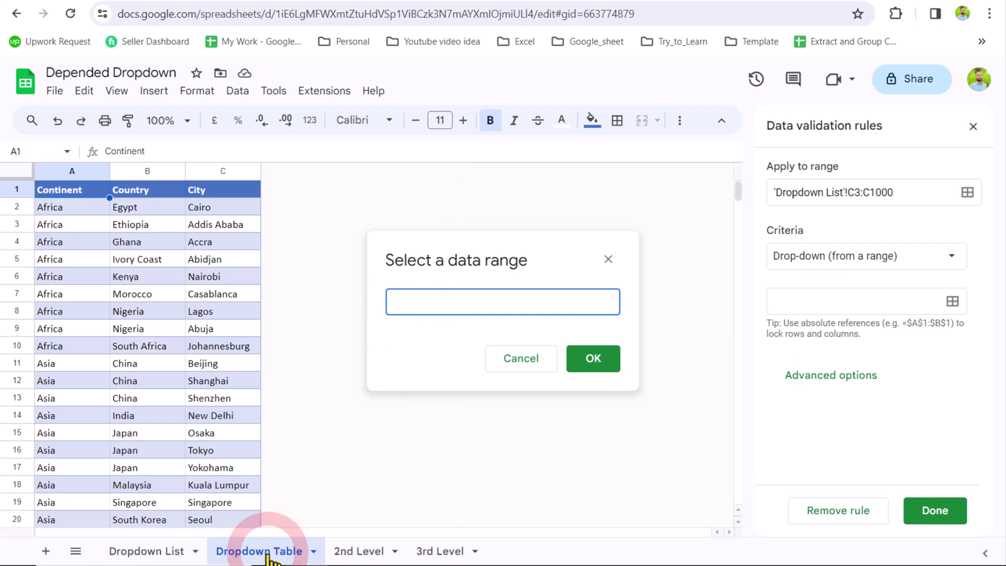
{"action": "left_click_drag", "start_coordinate": [74, 209], "coordinate": [99, 290]}
{"action": "left_click", "coordinate": [519, 302]}
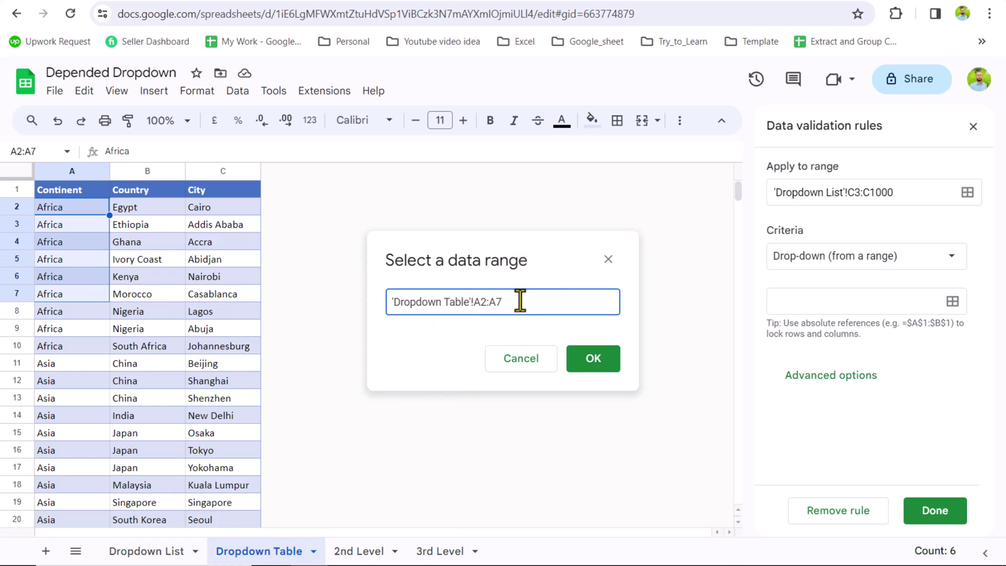
{"action": "key", "text": "BackSpace"}
{"action": "left_click", "coordinate": [590, 360]}
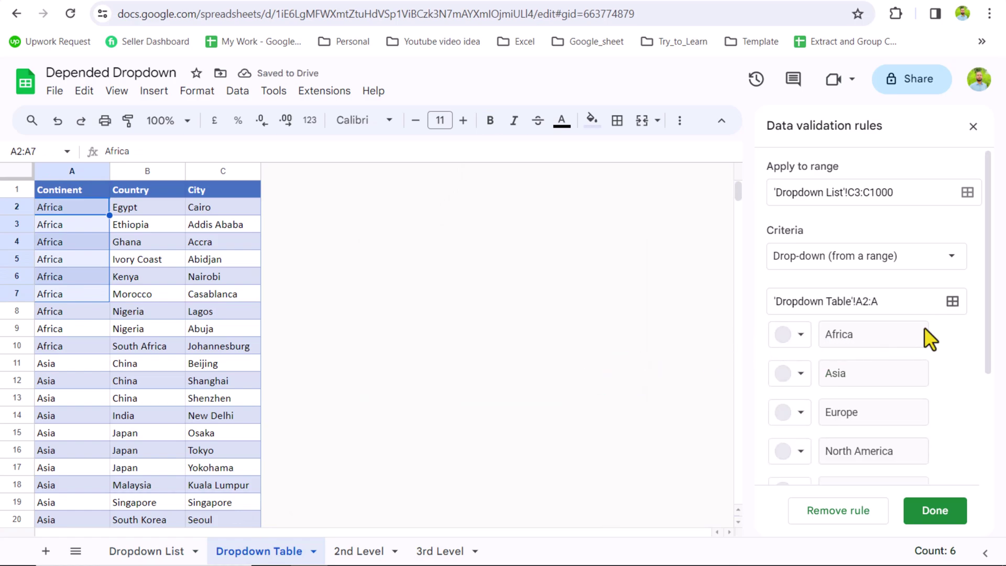
- Set the validation rule's display style to Arrow in the advanced options and save the rule
{"action": "scroll", "coordinate": [925, 327], "scroll_direction": "down", "scroll_amount": 3}
{"action": "left_click", "coordinate": [844, 454]}
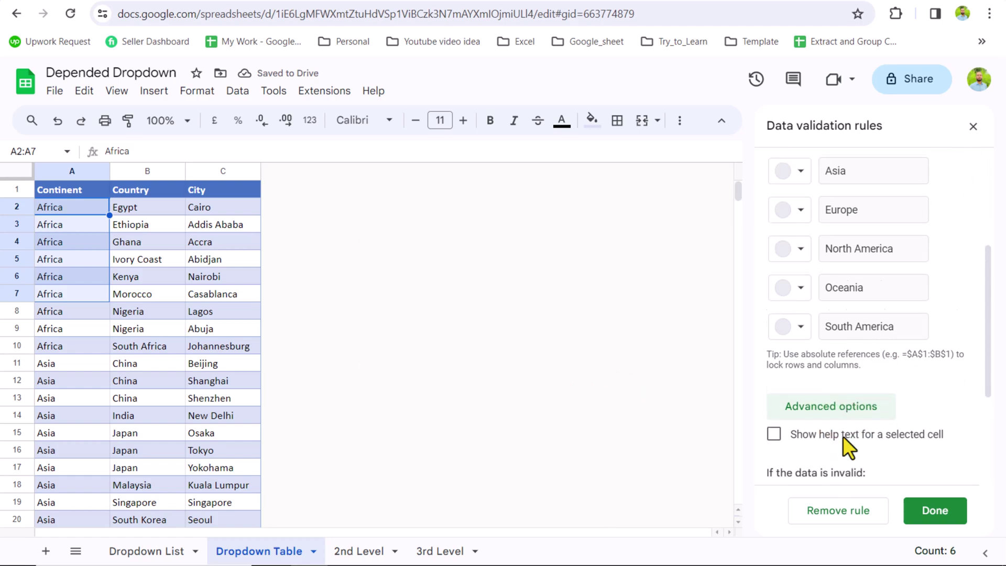
{"action": "scroll", "coordinate": [844, 443], "scroll_direction": "down", "scroll_amount": 4}
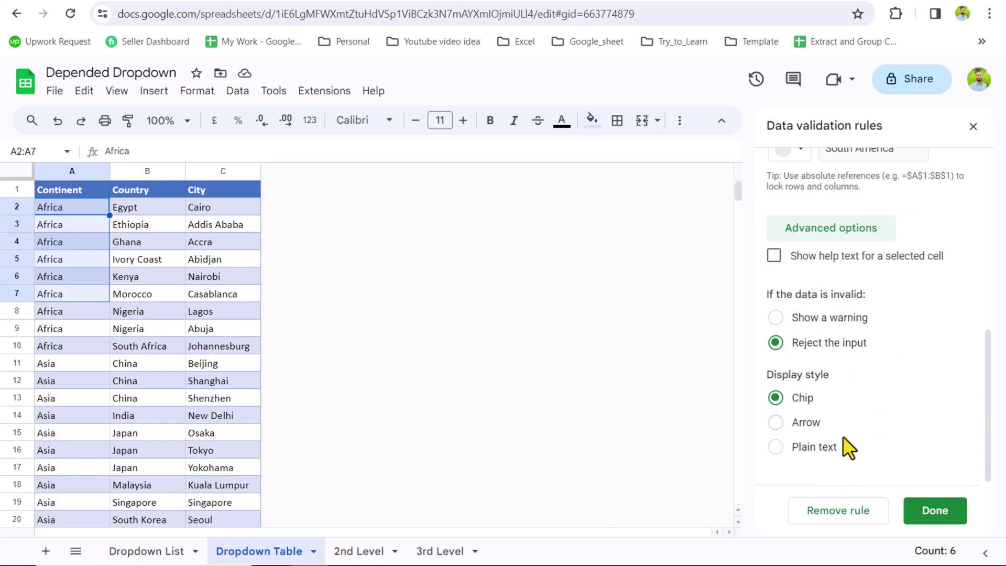
{"action": "left_click", "coordinate": [780, 425]}
{"action": "left_click", "coordinate": [936, 509]}
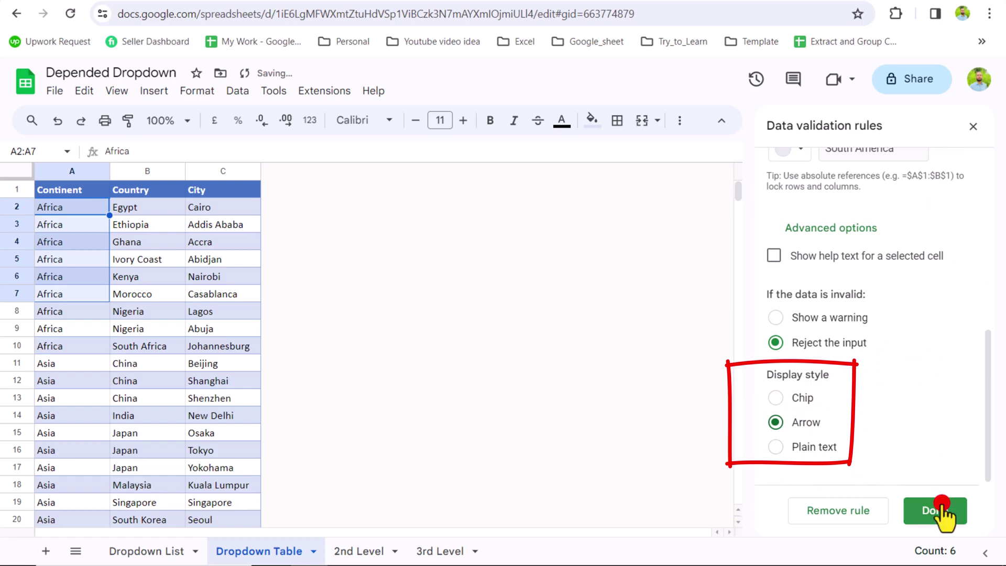
- Choose Asia in C3 and North America in C4 of the Continent column on the Dropdown List sheet
{"action": "left_click", "coordinate": [153, 551]}
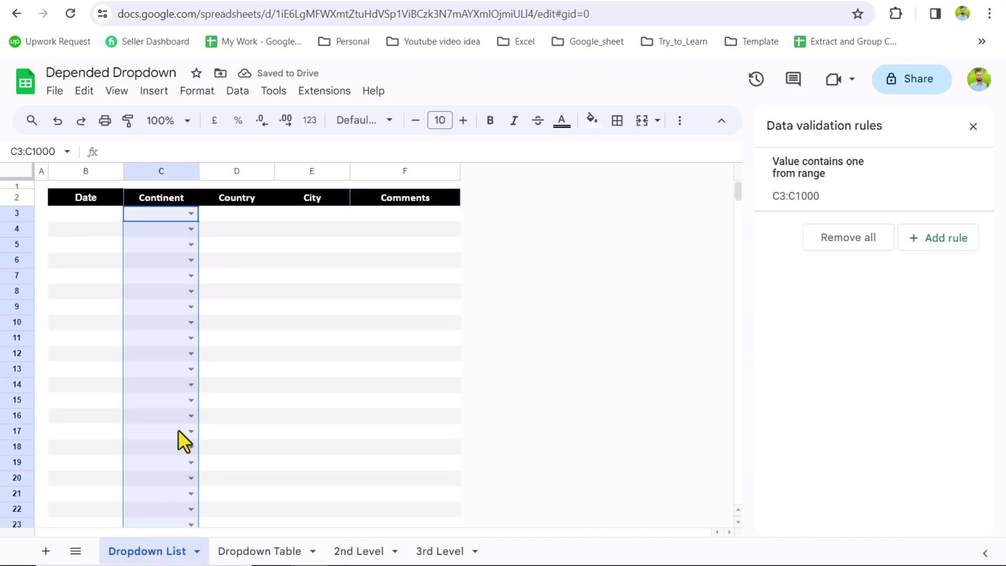
{"action": "left_click", "coordinate": [191, 213]}
{"action": "left_click", "coordinate": [177, 255]}
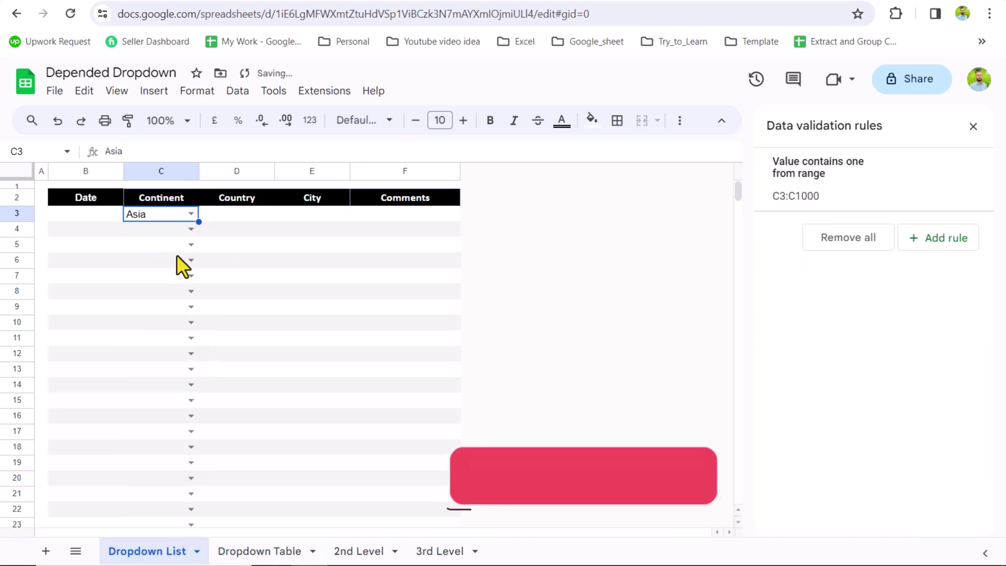
{"action": "left_click", "coordinate": [191, 230]}
{"action": "left_click", "coordinate": [173, 307]}
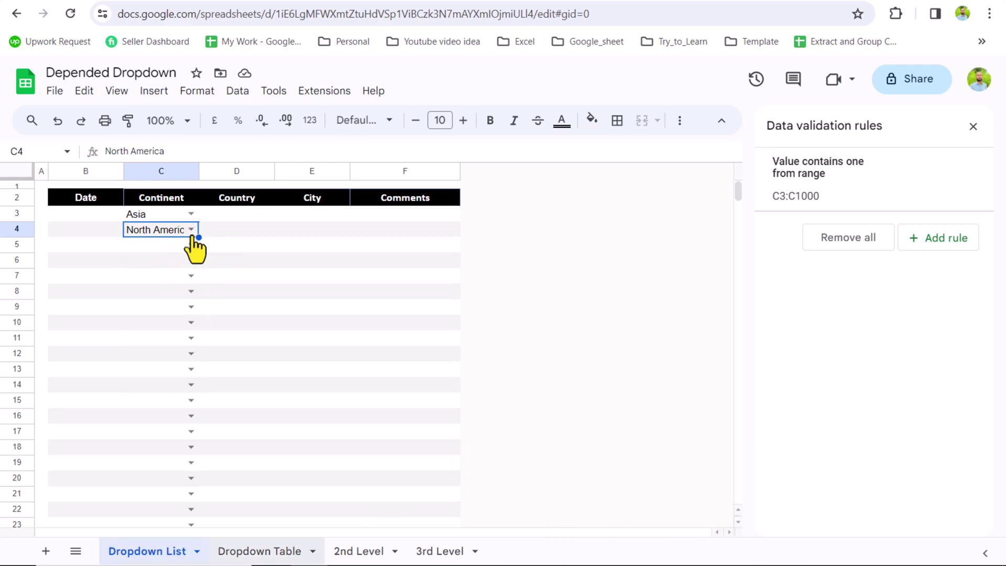
- Enter =ArrayFormula('Dropdown List'!C3:C) in cell A1 of the 2nd Level sheet
{"action": "left_click", "coordinate": [360, 554]}
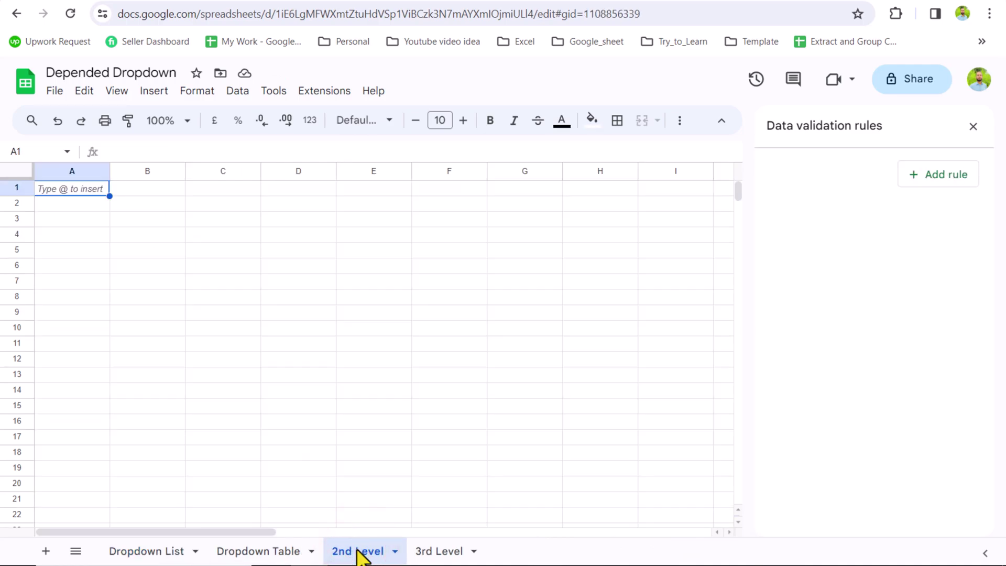
{"action": "left_click", "coordinate": [434, 556]}
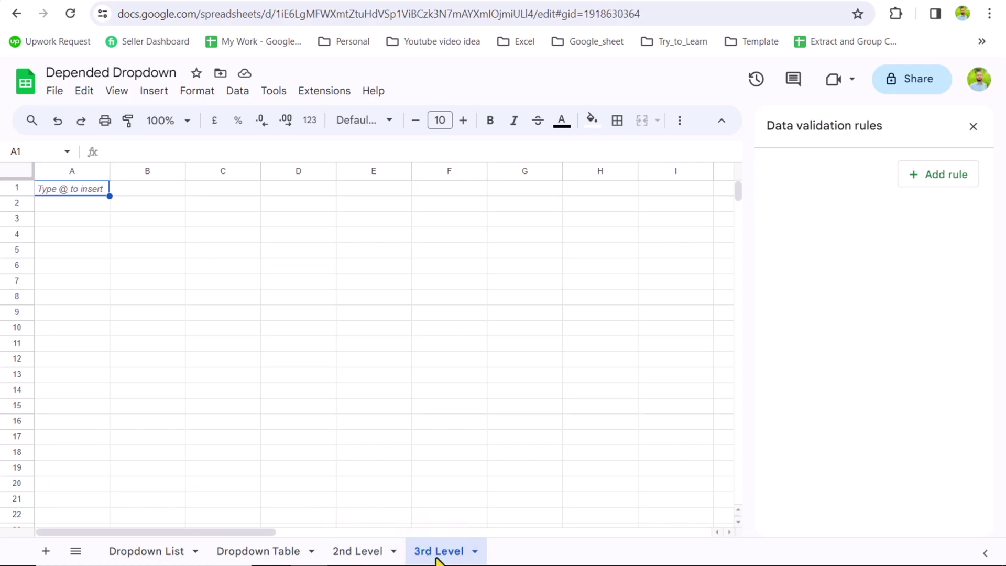
{"action": "left_click", "coordinate": [361, 554]}
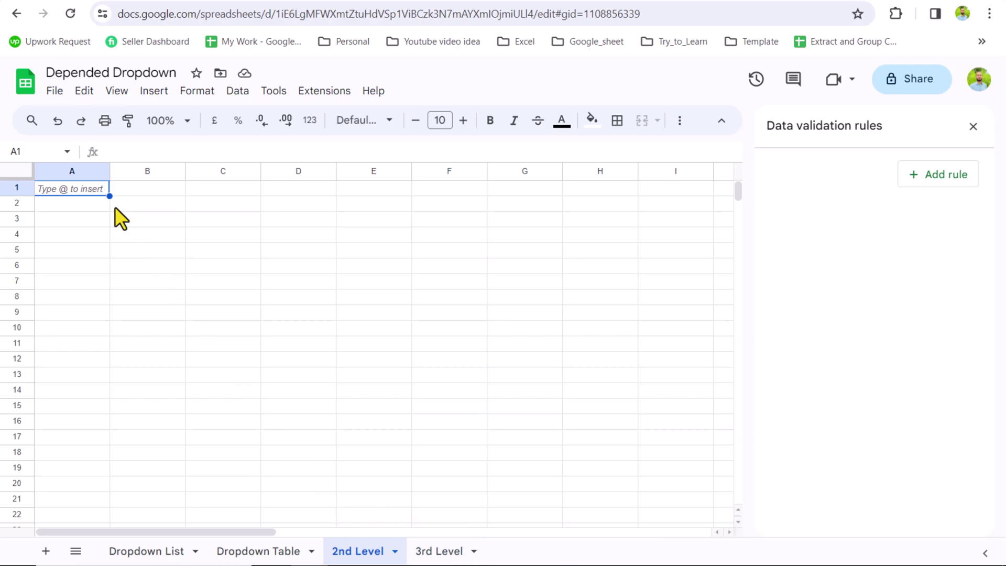
{"action": "type", "text": "="}
{"action": "left_click", "coordinate": [157, 553]}
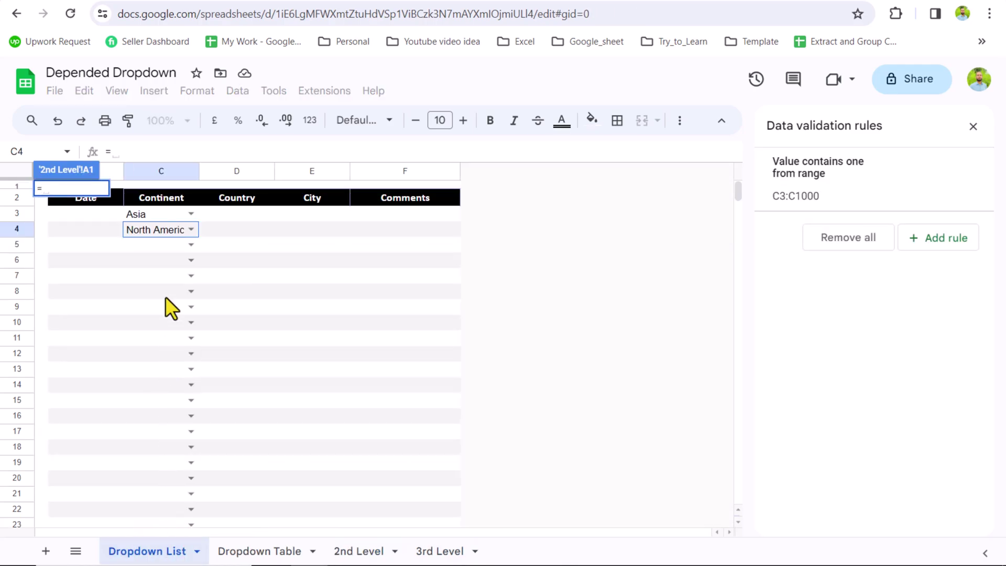
{"action": "left_click", "coordinate": [168, 215]}
{"action": "left_click_drag", "start_coordinate": [167, 234], "coordinate": [169, 285]}
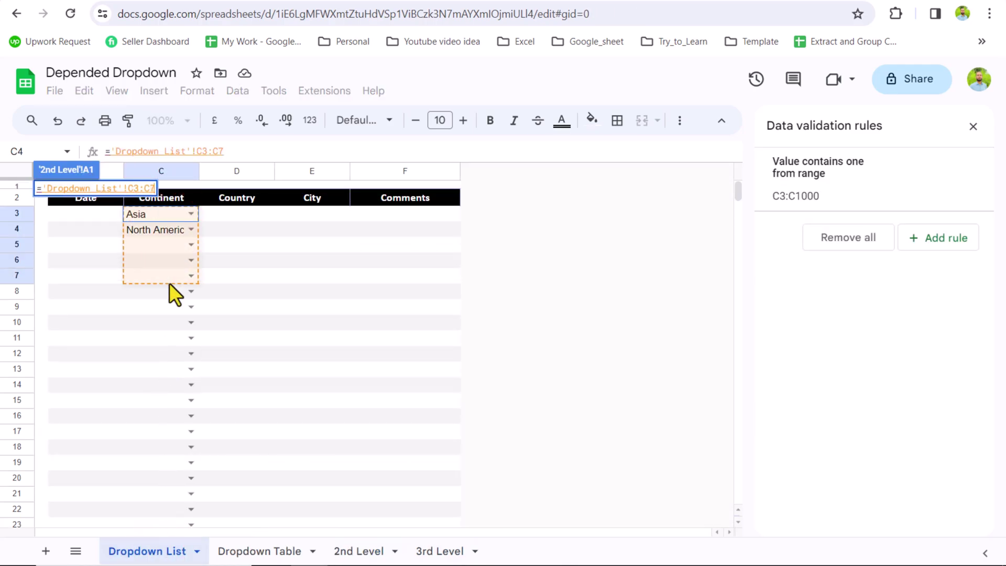
{"action": "left_click", "coordinate": [231, 152]}
{"action": "key", "text": "BackSpace"}
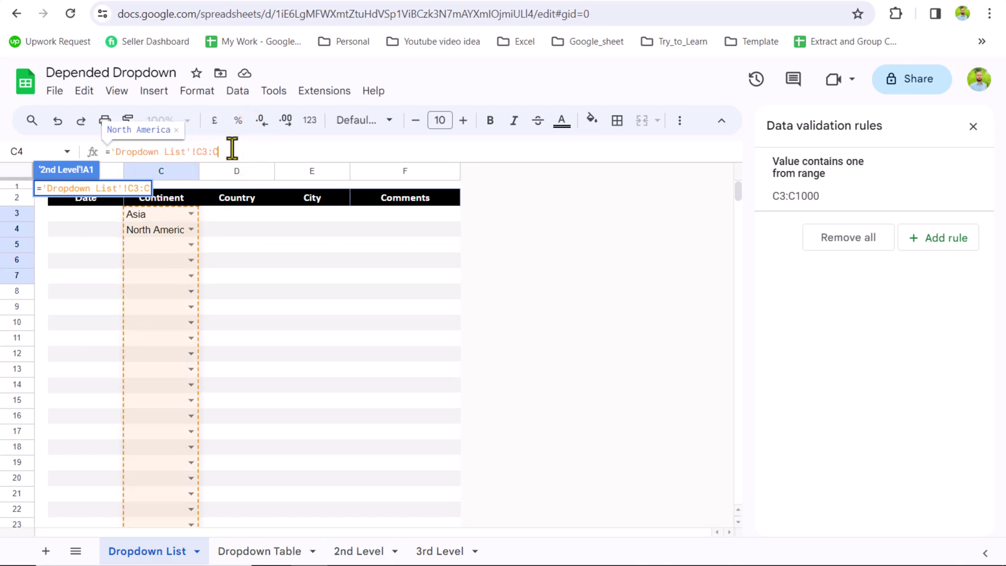
{"action": "key", "text": "ctrl+shift+Return"}
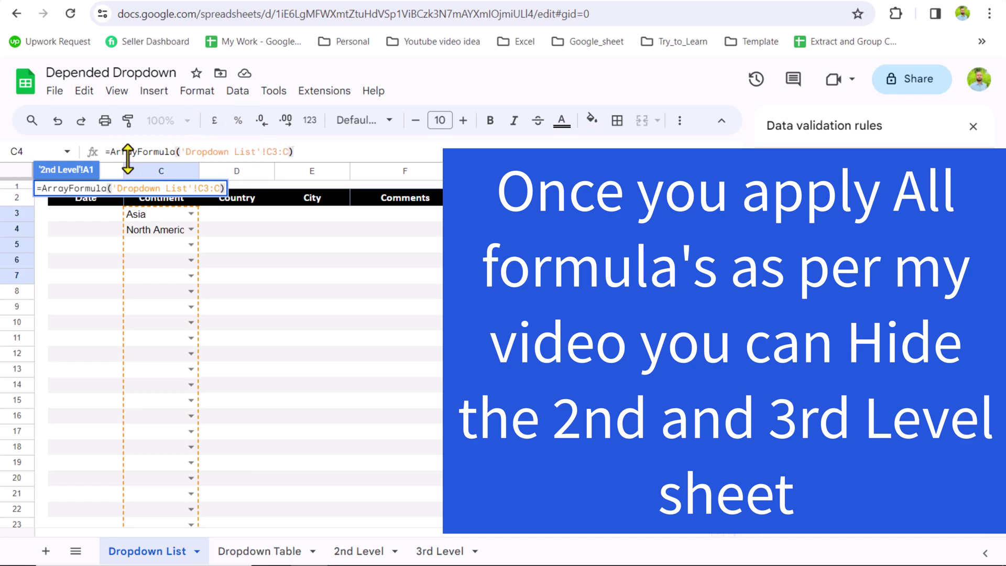
{"action": "key", "text": "Return"}
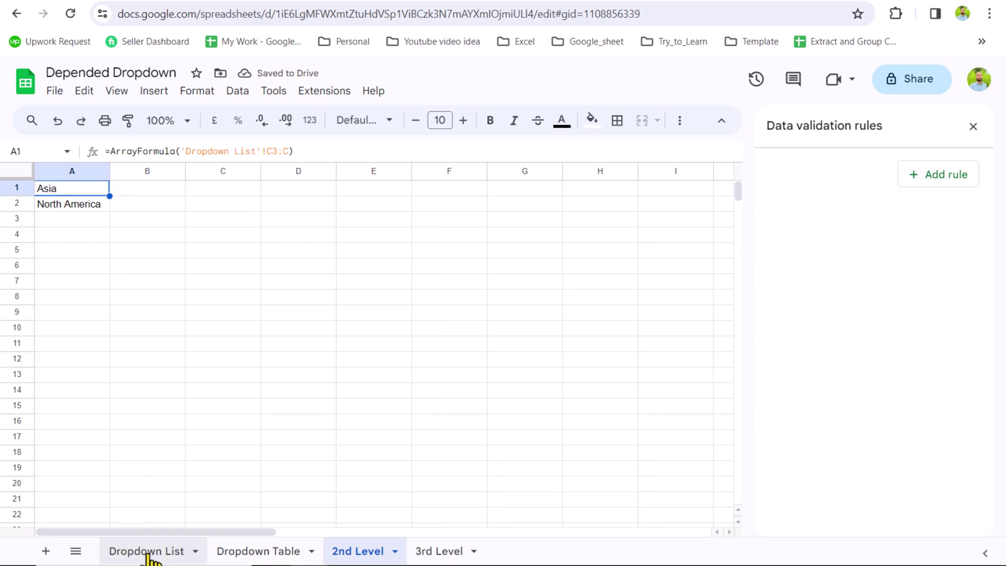
- Choose Oceania in C5 of the Dropdown List sheet and check the mirrored continents on the 2nd Level sheet
{"action": "left_click", "coordinate": [147, 551]}
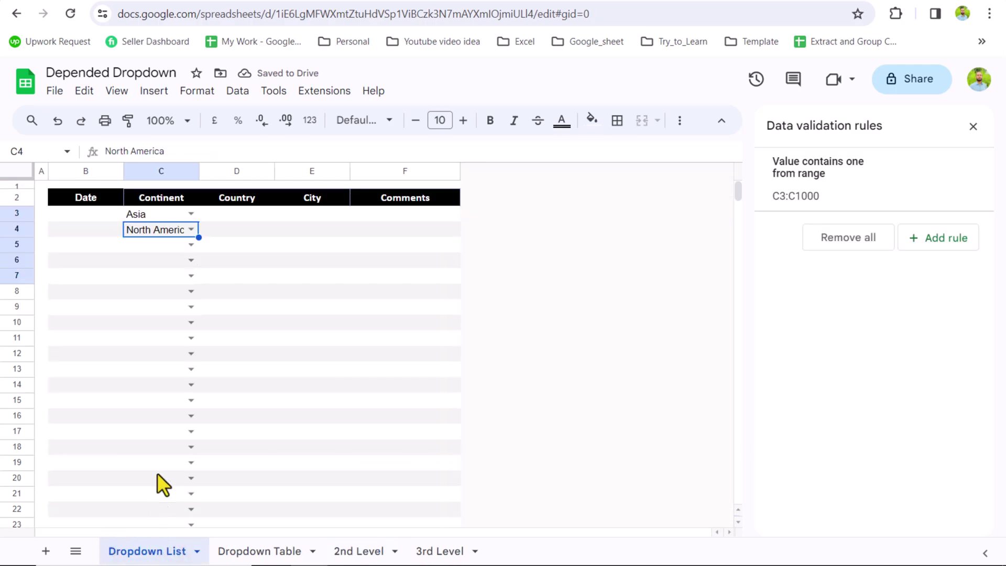
{"action": "left_click", "coordinate": [183, 248]}
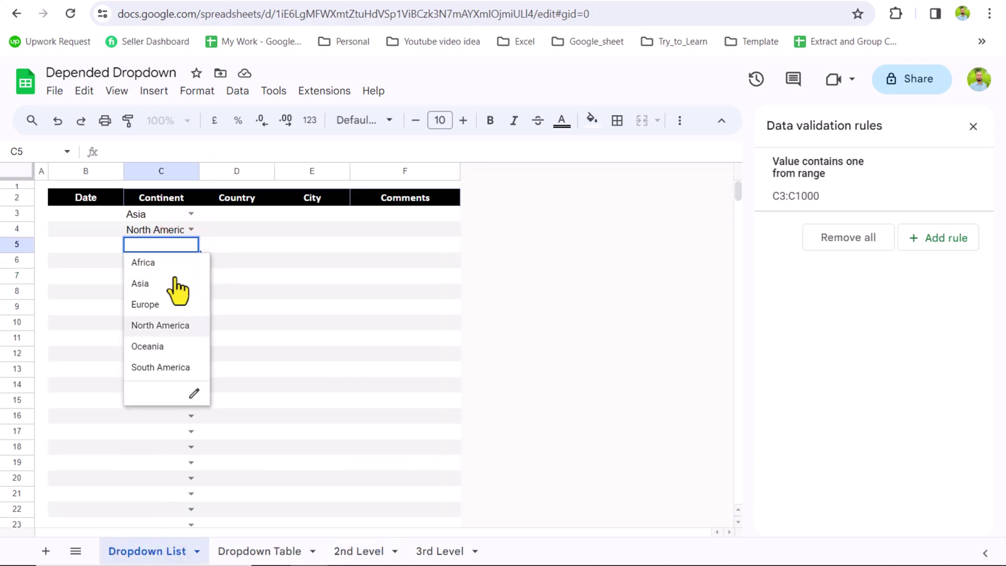
{"action": "left_click", "coordinate": [165, 347]}
{"action": "left_click", "coordinate": [351, 550]}
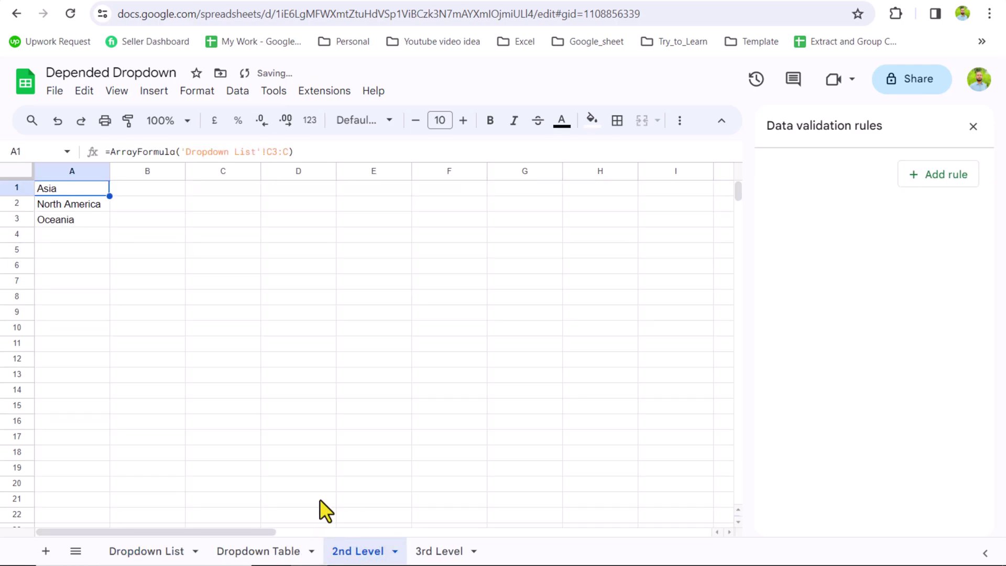
- Start a FILTER formula in B1 of the 2nd Level sheet with 'Dropdown Table'!B2:B as its range
{"action": "left_click", "coordinate": [131, 190]}
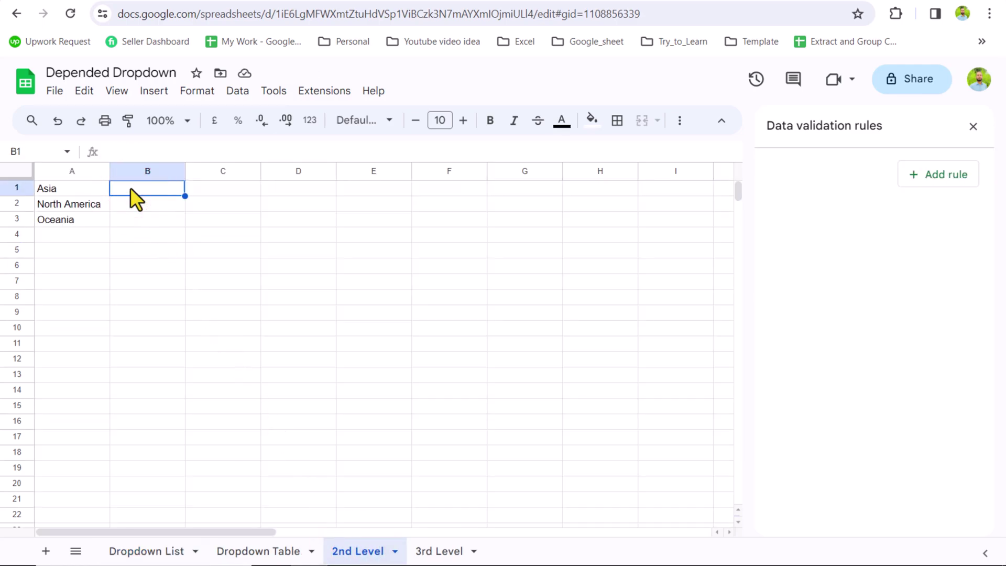
{"action": "type", "text": "=filter("}
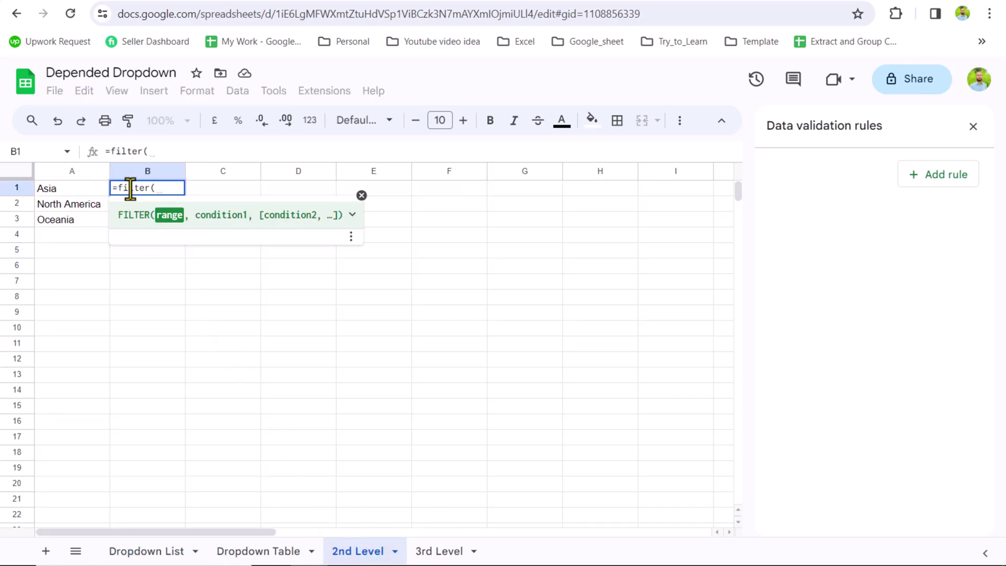
{"action": "left_click", "coordinate": [237, 554]}
{"action": "scroll", "coordinate": [171, 277], "scroll_direction": "up", "scroll_amount": 3}
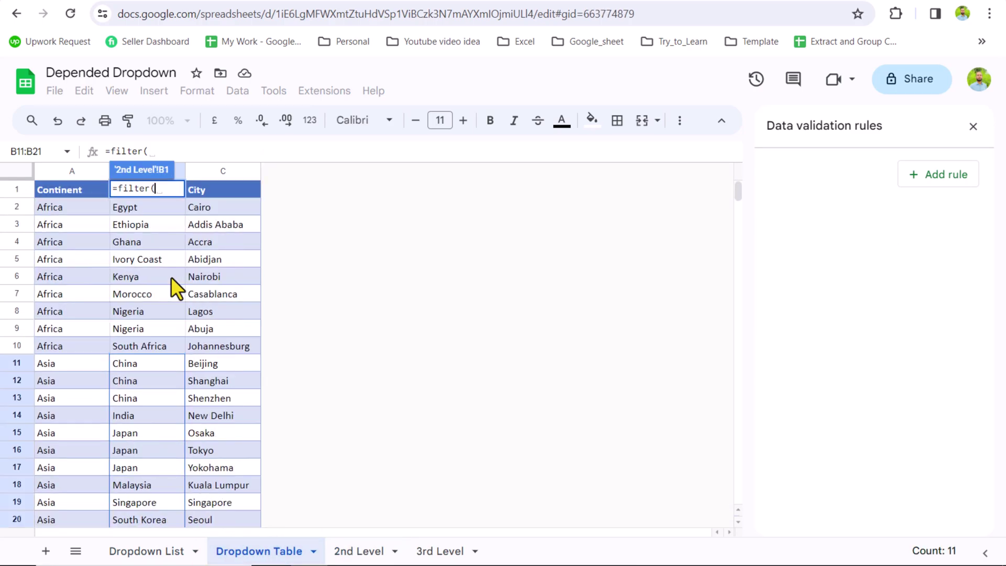
{"action": "left_click", "coordinate": [156, 208]}
{"action": "left_click_drag", "start_coordinate": [156, 209], "coordinate": [156, 250]}
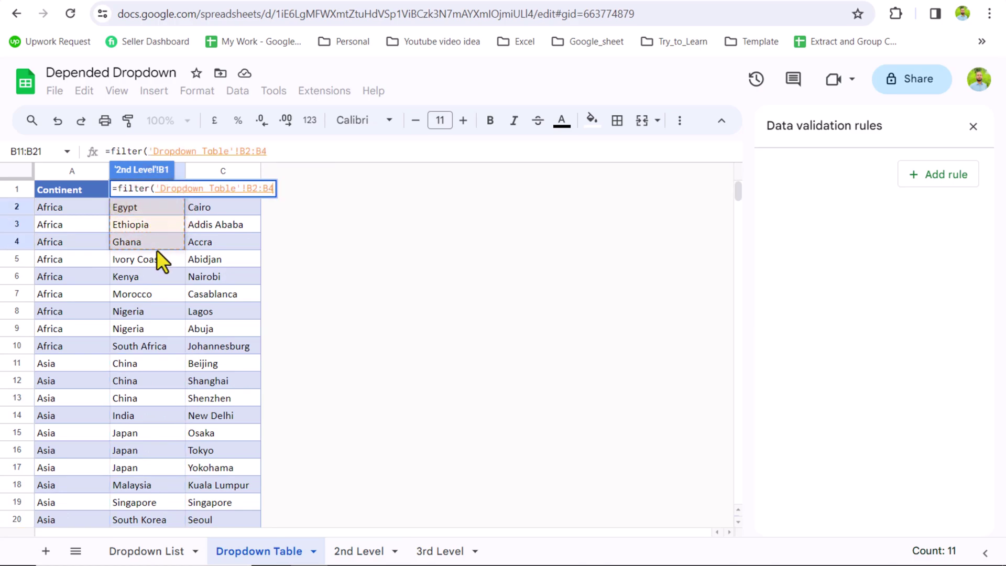
{"action": "key", "text": "BackSpace"}
{"action": "type", "text": ","}
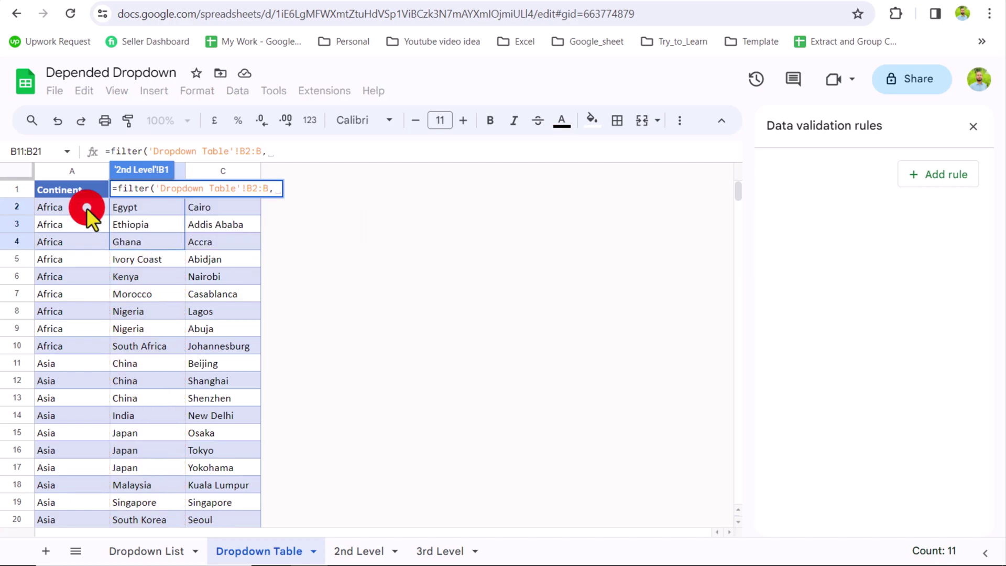
- Complete the B1 FILTER formula on the 2nd Level sheet with the condition 'Dropdown Table'!A2:A=A1
{"action": "left_click_drag", "start_coordinate": [86, 208], "coordinate": [90, 250]}
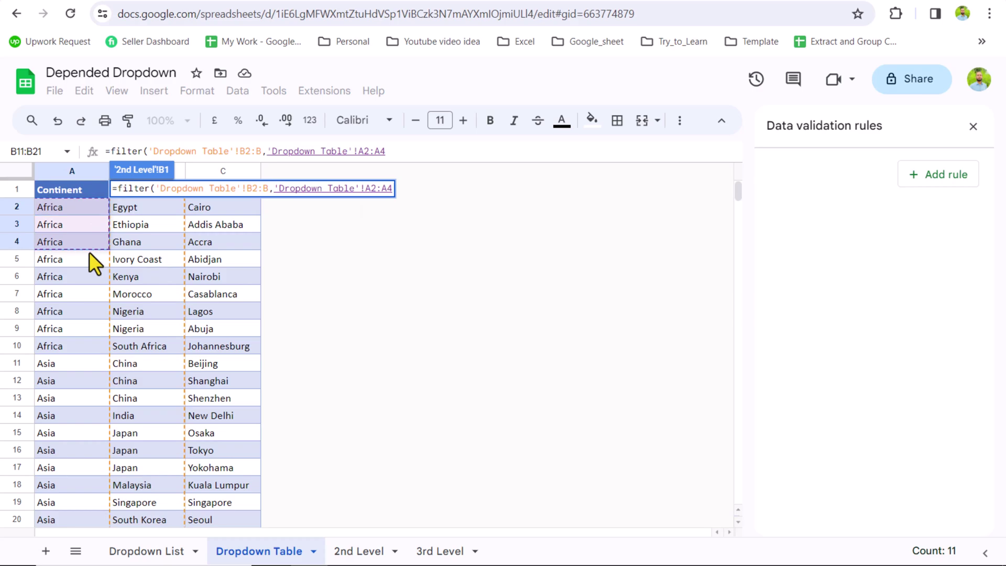
{"action": "key", "text": "BackSpace"}
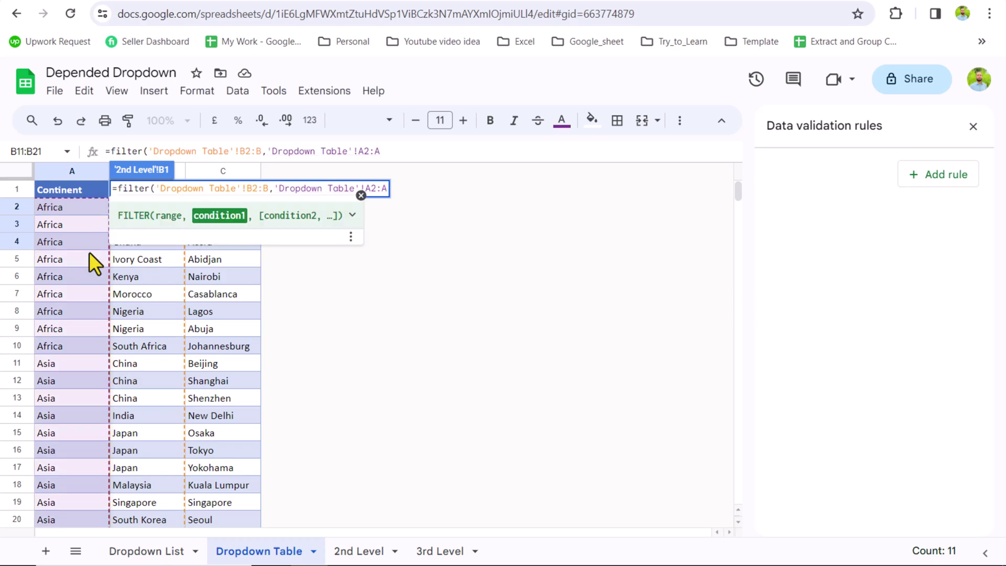
{"action": "type", "text": "="}
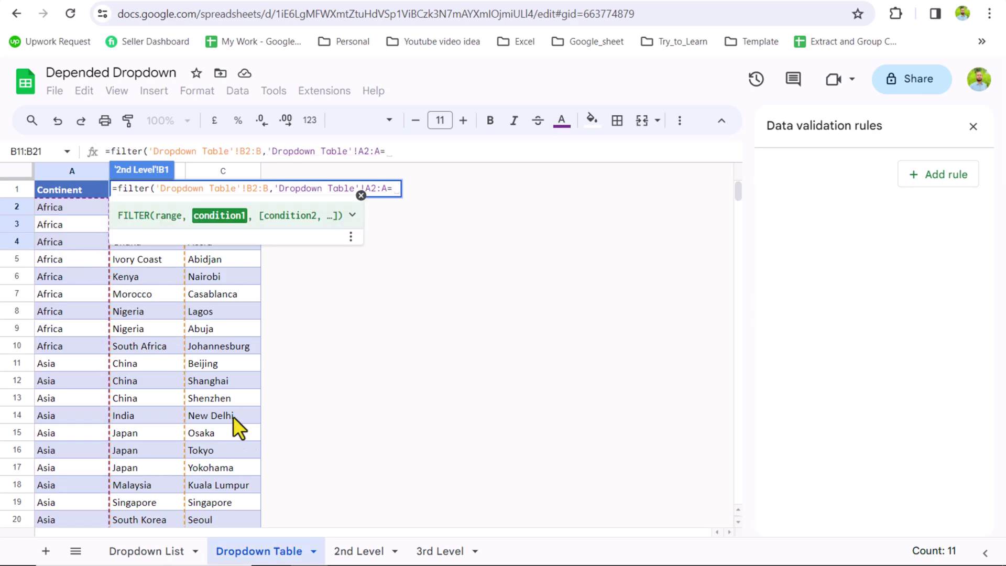
{"action": "left_click", "coordinate": [356, 551]}
{"action": "left_click", "coordinate": [77, 187]}
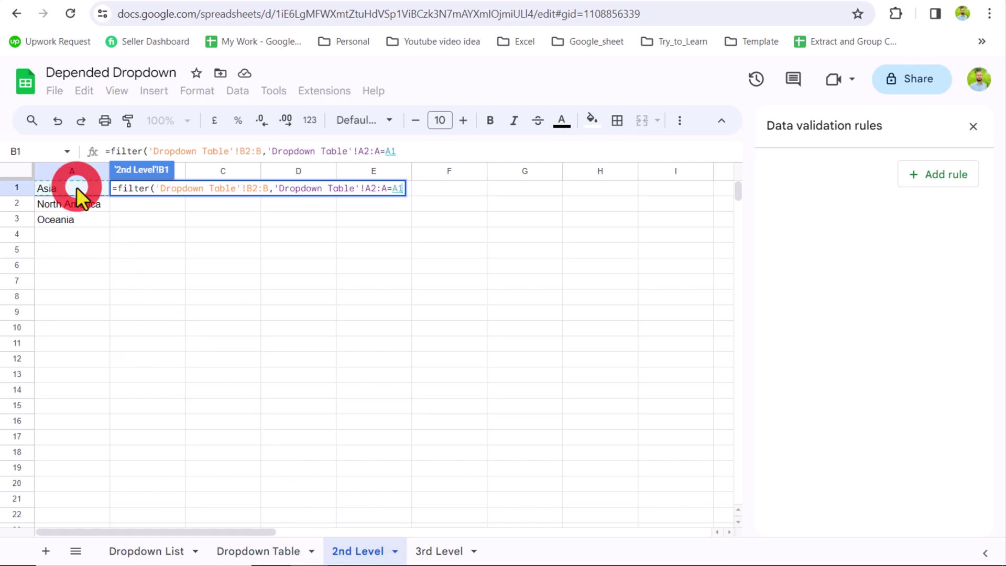
{"action": "type", "text": ")"}
{"action": "key", "text": "Return"}
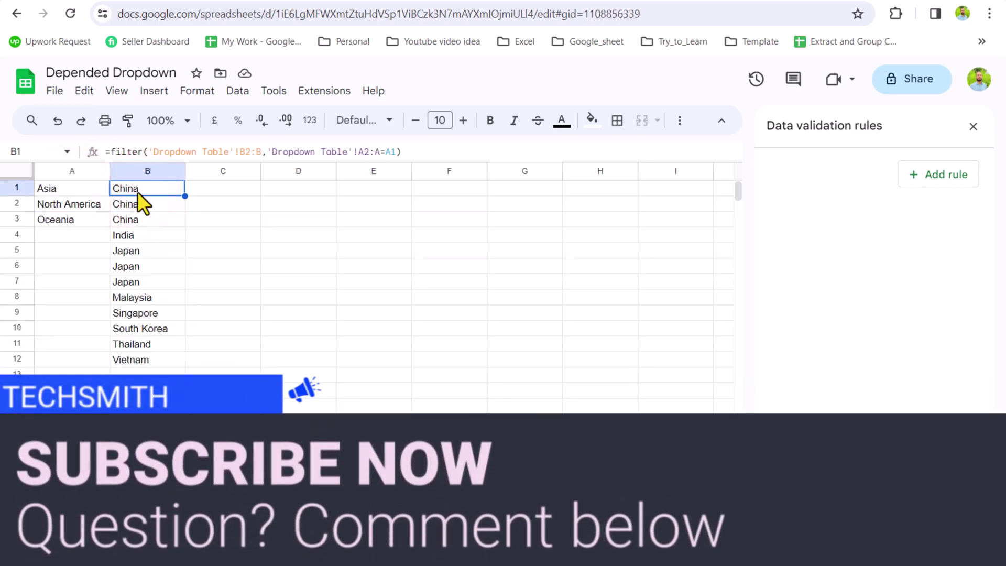
- Wrap the FILTER formula in B1 of the 2nd Level sheet in the UNIQUE function
{"action": "left_click", "coordinate": [112, 152]}
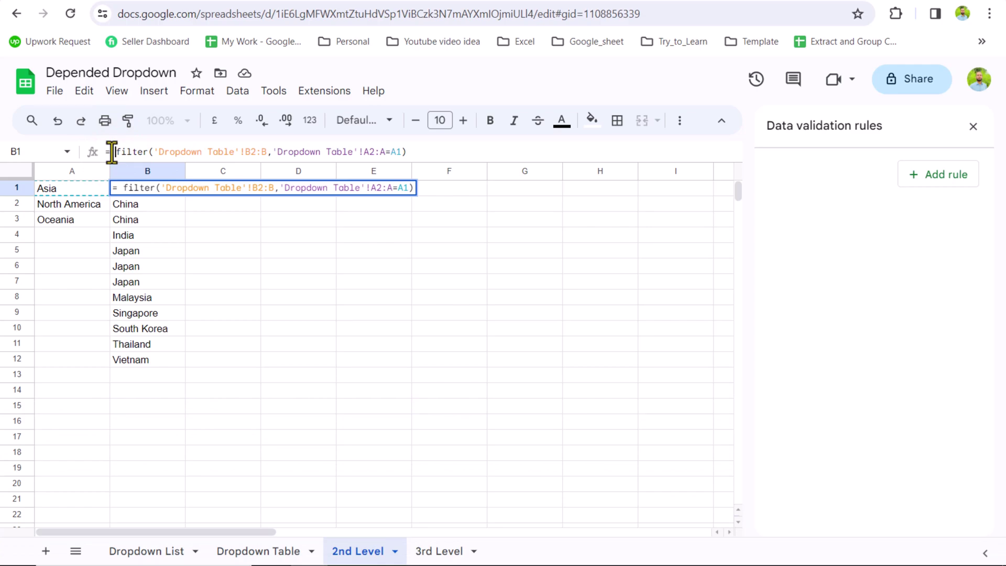
{"action": "type", "text": "UN"}
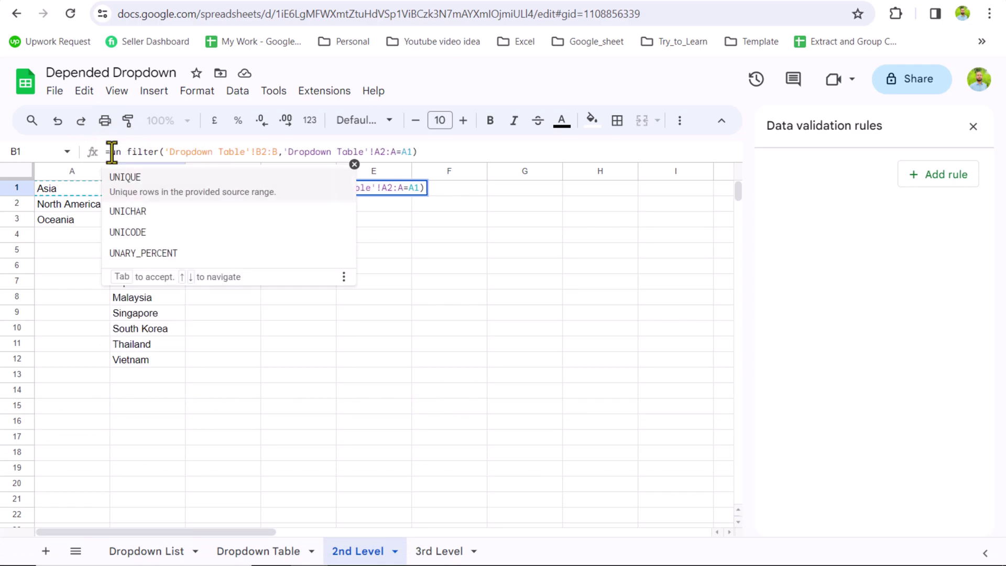
{"action": "left_click", "coordinate": [116, 181]}
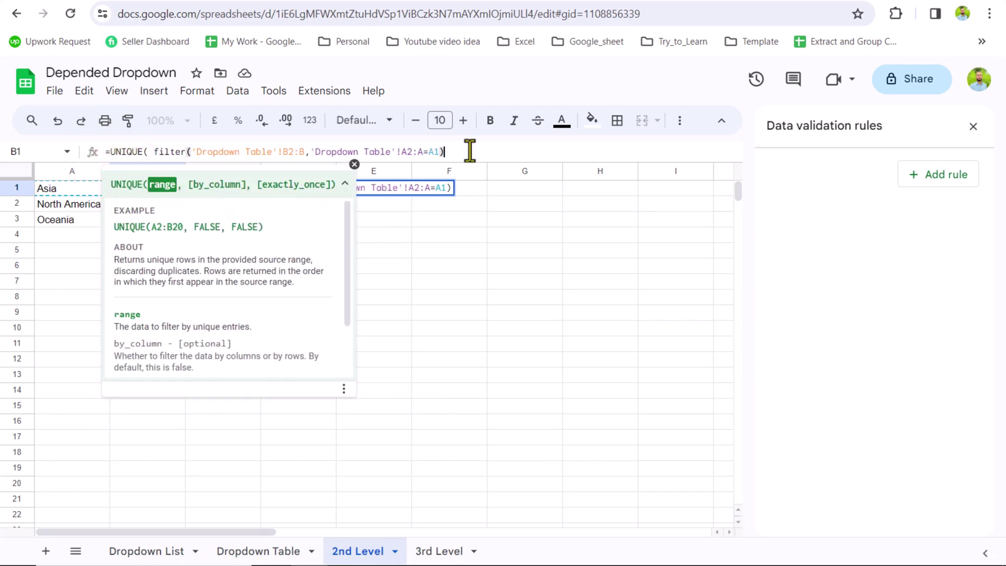
{"action": "type", "text": ")"}
{"action": "key", "text": "Return"}
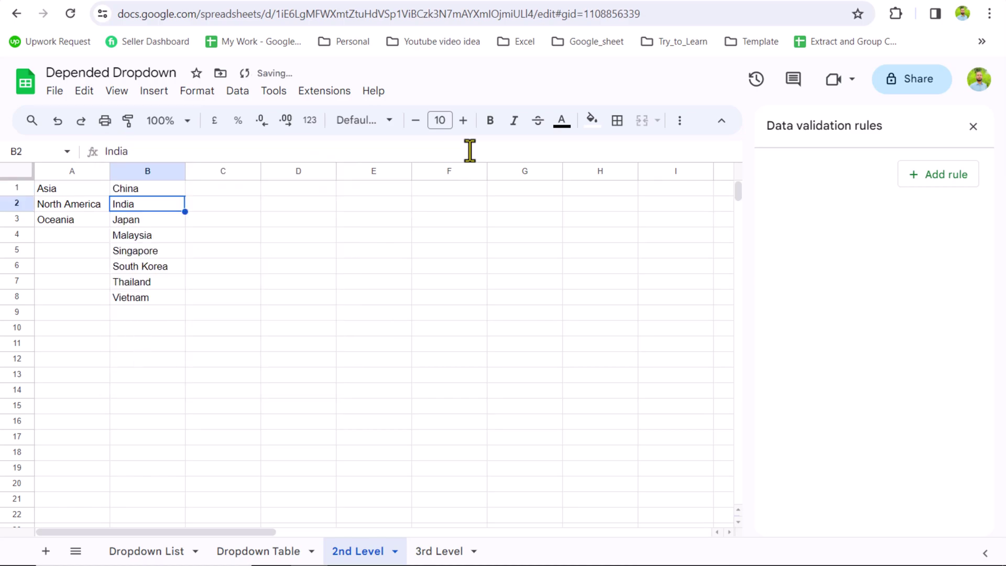
- Wrap the UNIQUE formula in B1 of the 2nd Level sheet in TRANSPOSE to lay the countries out across the row
{"action": "left_click", "coordinate": [179, 189]}
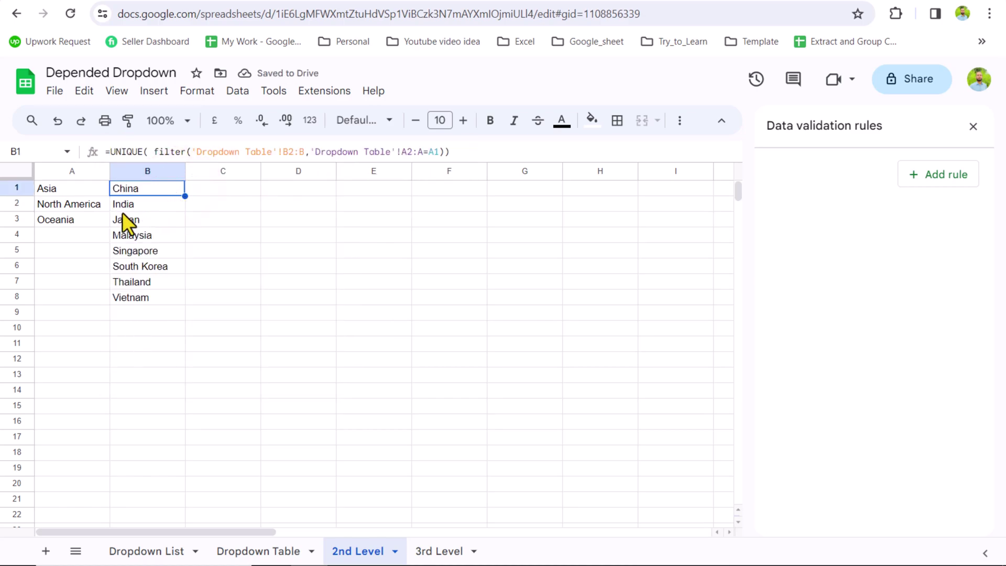
{"action": "left_click", "coordinate": [109, 152]}
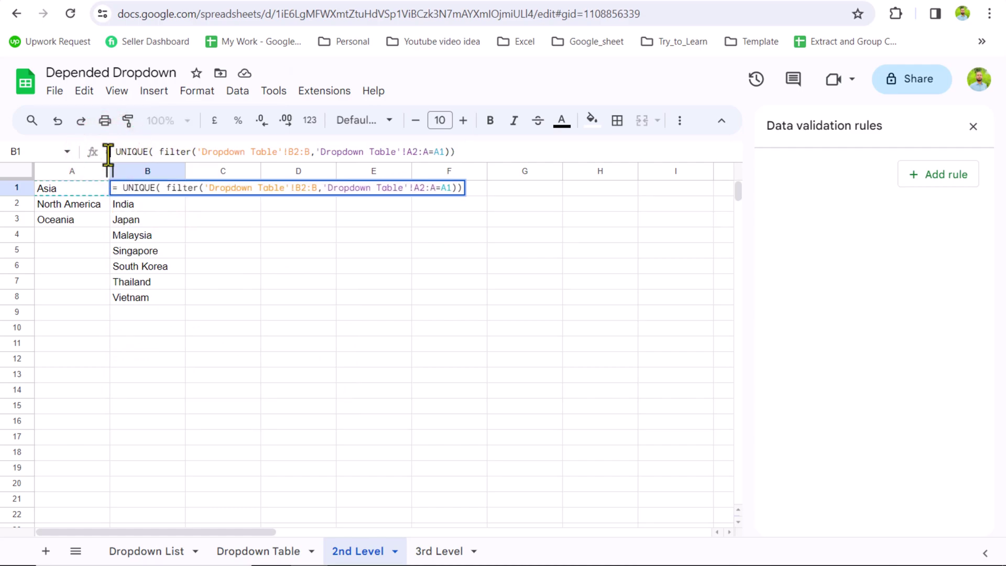
{"action": "type", "text": "TRANSPOSE("}
{"action": "left_click", "coordinate": [146, 183]}
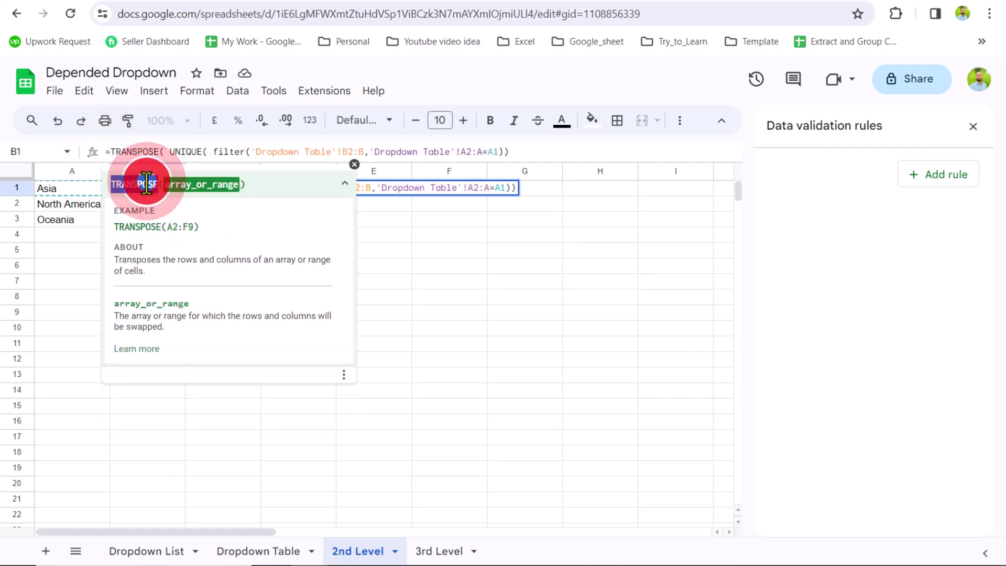
{"action": "left_click", "coordinate": [526, 153]}
{"action": "type", "text": ")"}
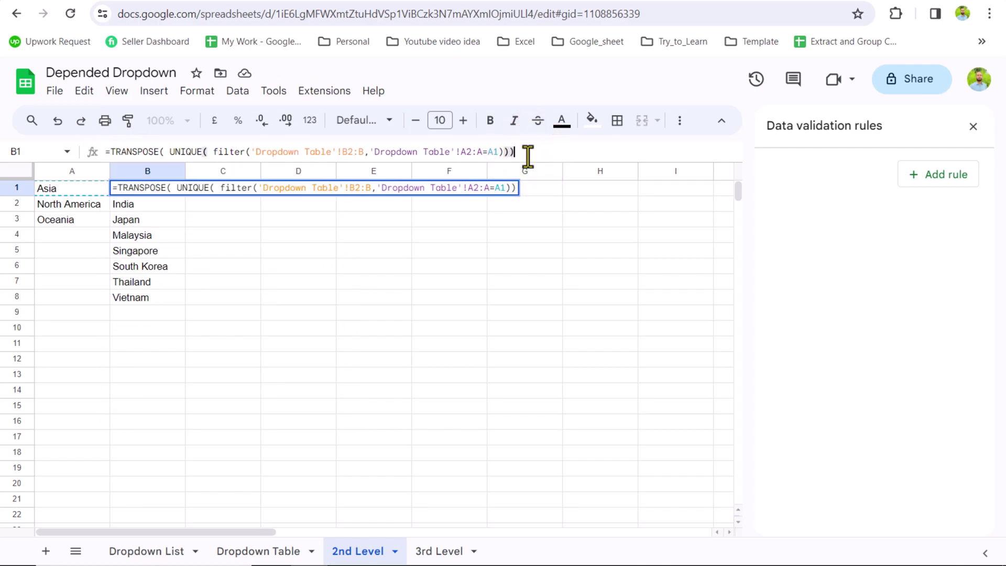
{"action": "key", "text": "Return"}
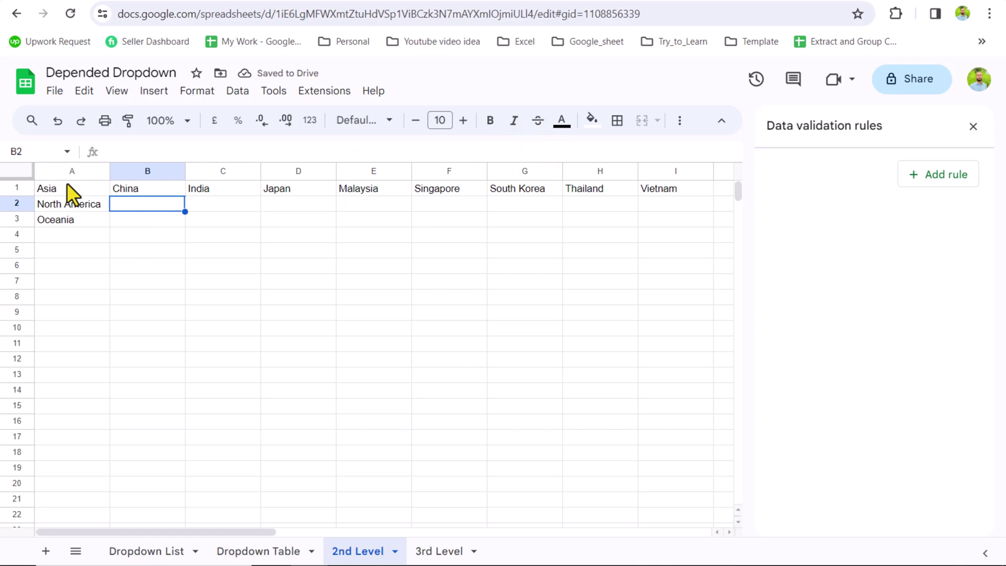
- Try filling the B1 formula down to B3 on the 2nd Level sheet and clear the copies from B2:B4
{"action": "left_click", "coordinate": [158, 192]}
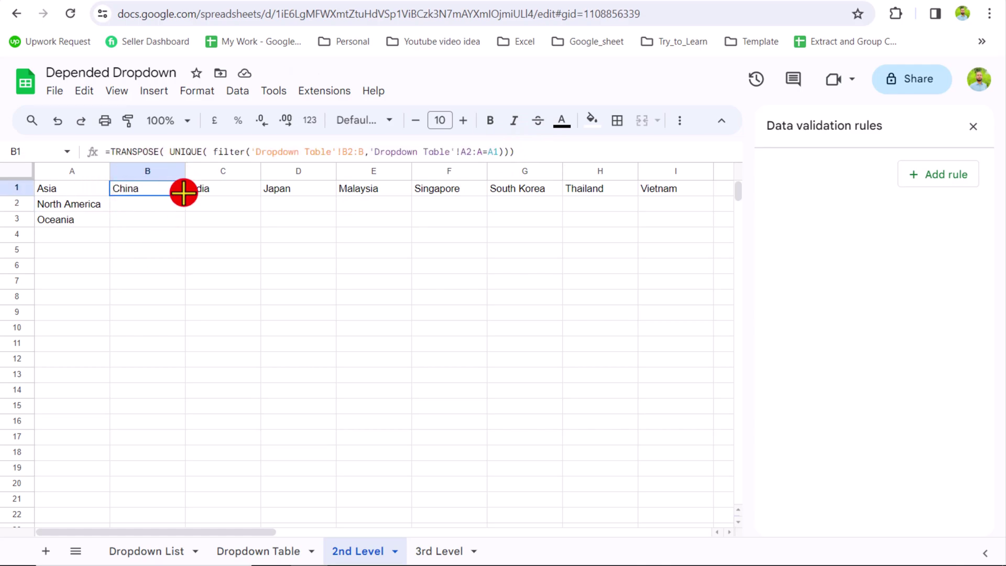
{"action": "left_click_drag", "start_coordinate": [185, 195], "coordinate": [181, 226]}
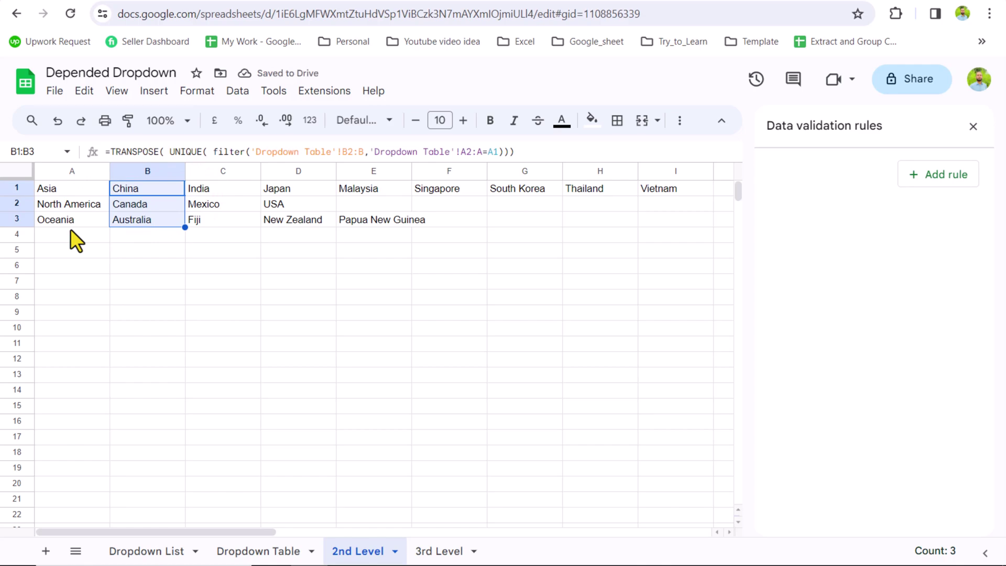
{"action": "left_click", "coordinate": [157, 200]}
{"action": "key", "text": "shift+Down"}
{"action": "left_click", "coordinate": [162, 254]}
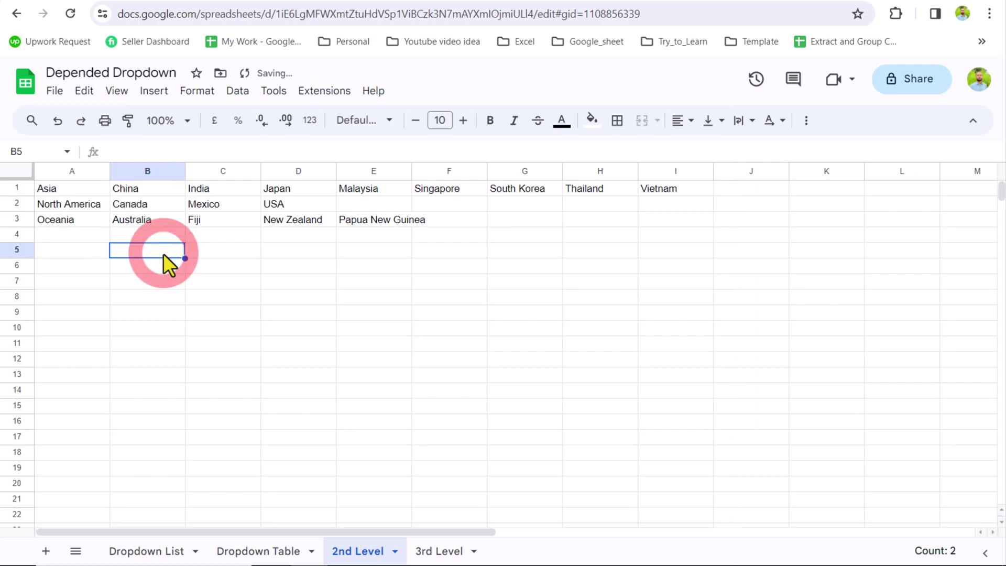
{"action": "left_click_drag", "start_coordinate": [148, 202], "coordinate": [147, 231]}
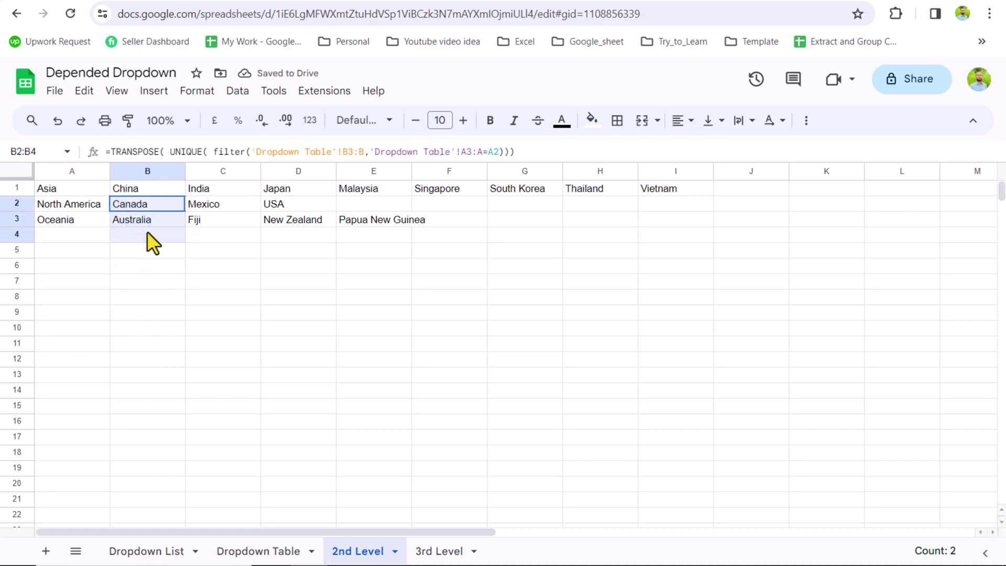
{"action": "key", "text": "Delete"}
- Insert byrow(A1:A,lambda(x, in front of TRANSPOSE in the B1 formula of the 2nd Level sheet
{"action": "left_click", "coordinate": [150, 188]}
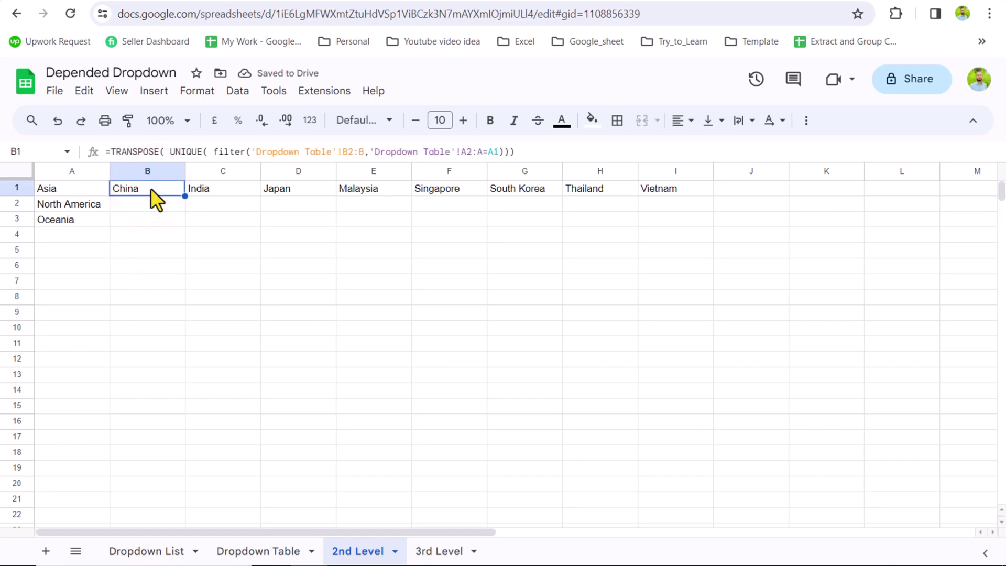
{"action": "left_click", "coordinate": [112, 149]}
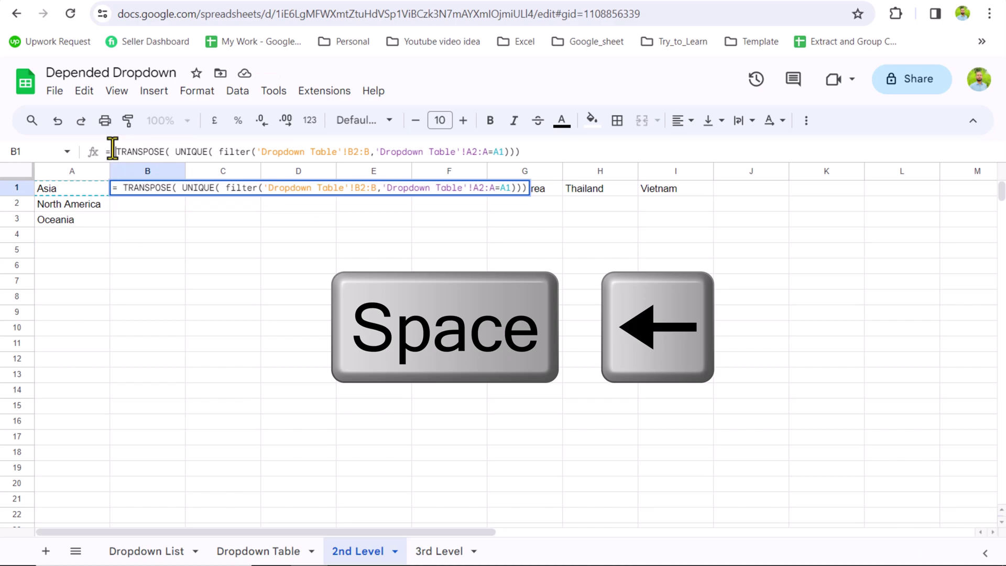
{"action": "type", "text": "byrow("}
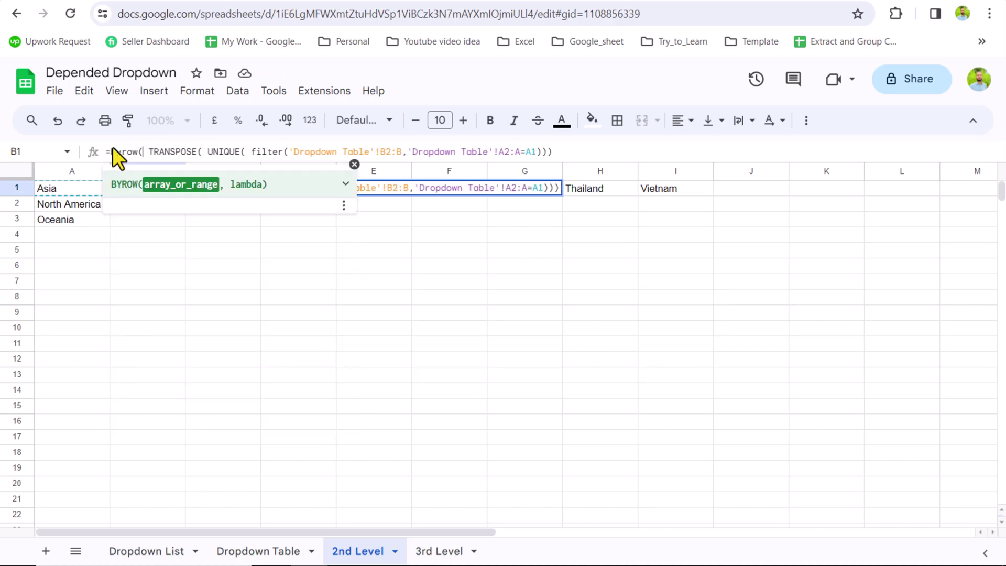
{"action": "left_click_drag", "start_coordinate": [61, 192], "coordinate": [64, 246]}
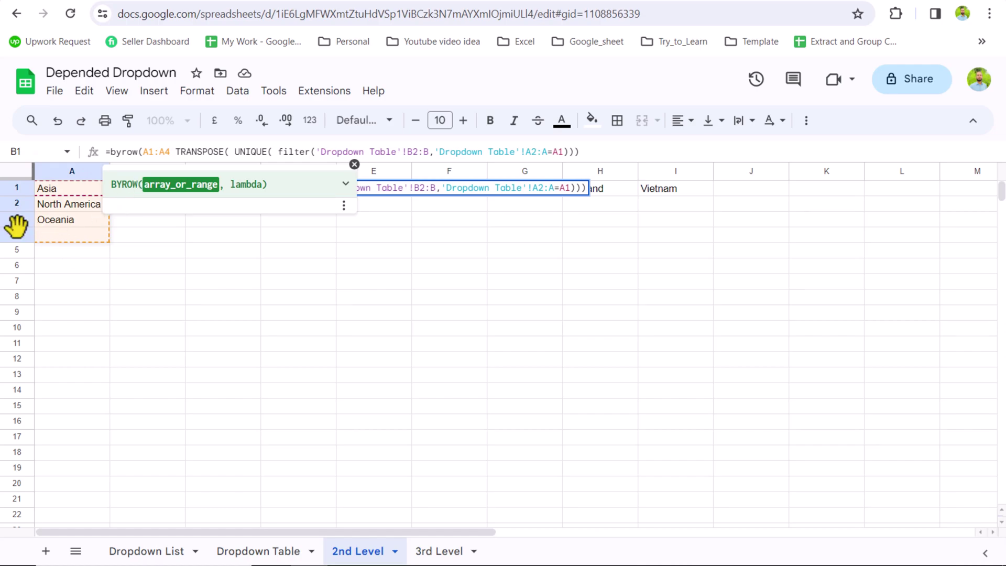
{"action": "key", "text": "BackSpace"}
{"action": "type", "text": ","}
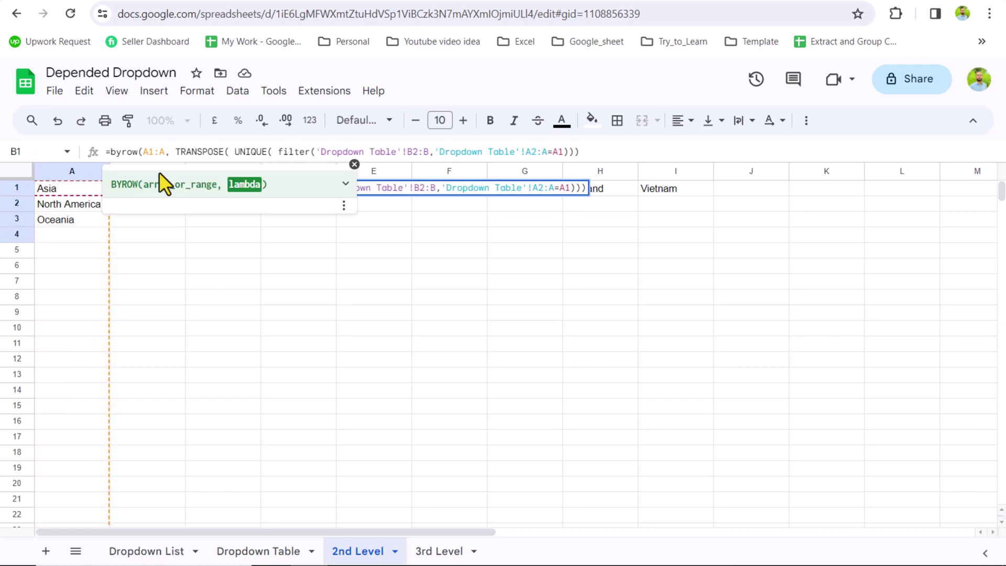
{"action": "type", "text": "lambda("}
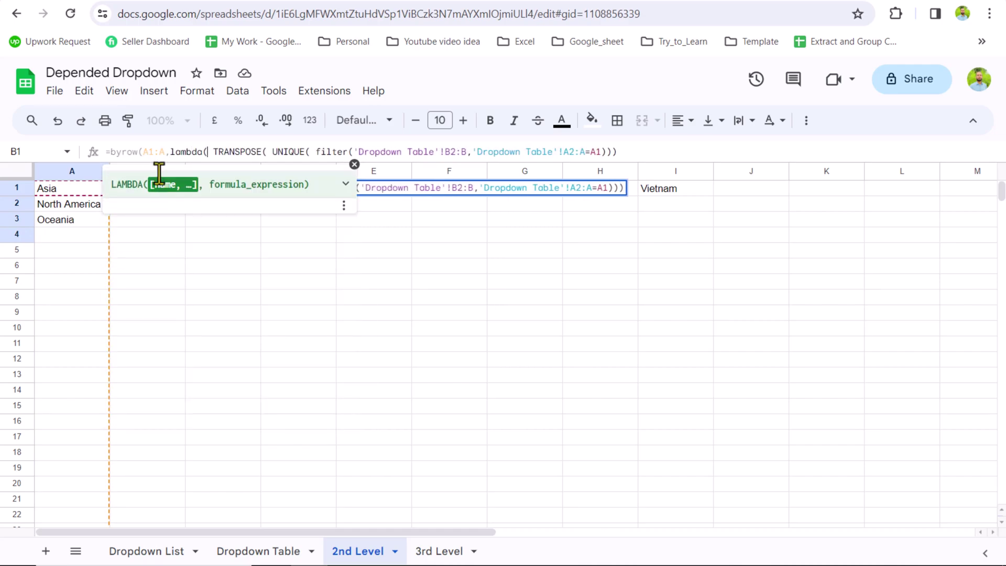
{"action": "type", "text": "x"}
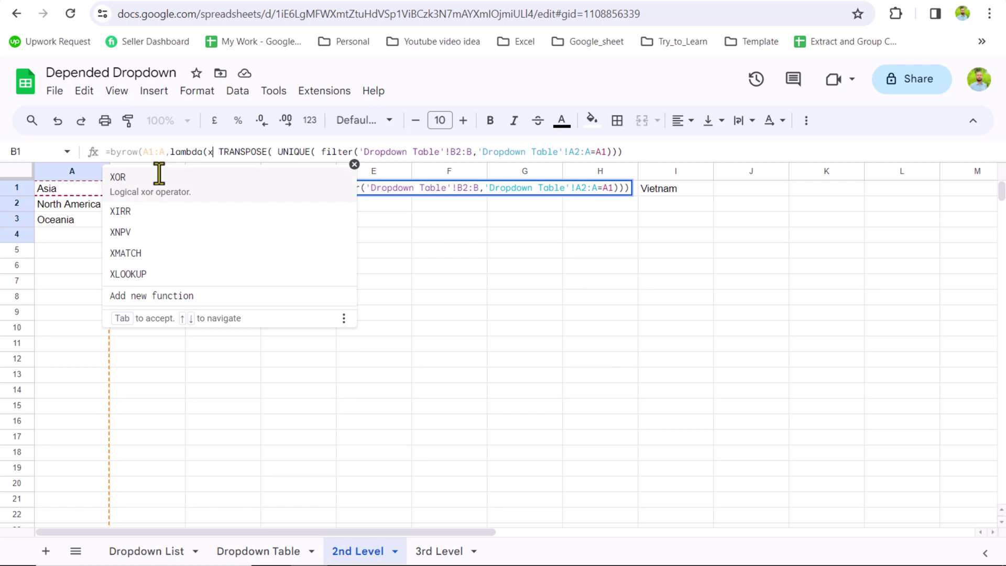
{"action": "type", "text": ","}
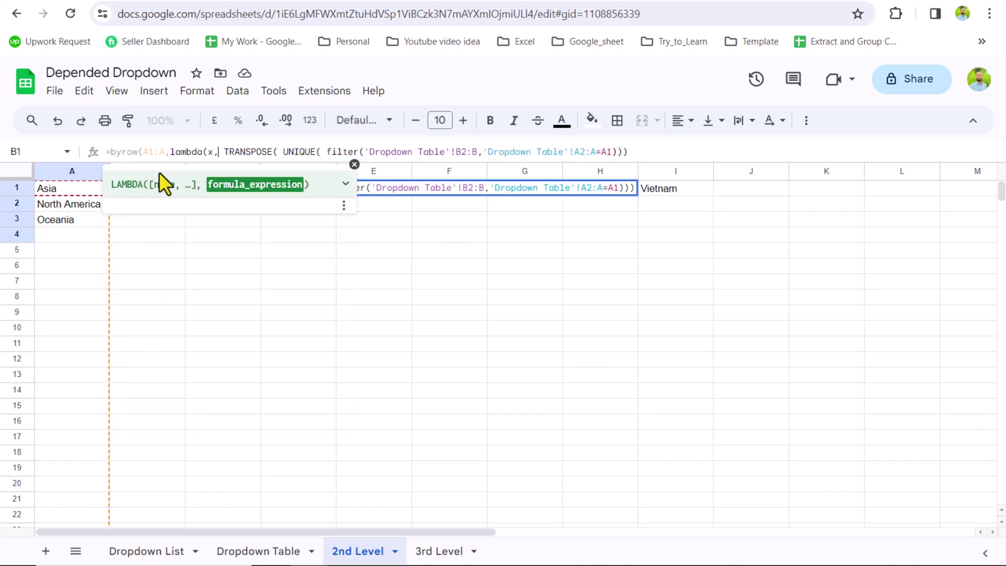
- Replace the A1 reference in the FILTER condition with x, then close and enter the BYROW formula in B1
{"action": "left_click_drag", "start_coordinate": [224, 152], "coordinate": [627, 152]}
{"action": "left_click", "coordinate": [613, 151]}
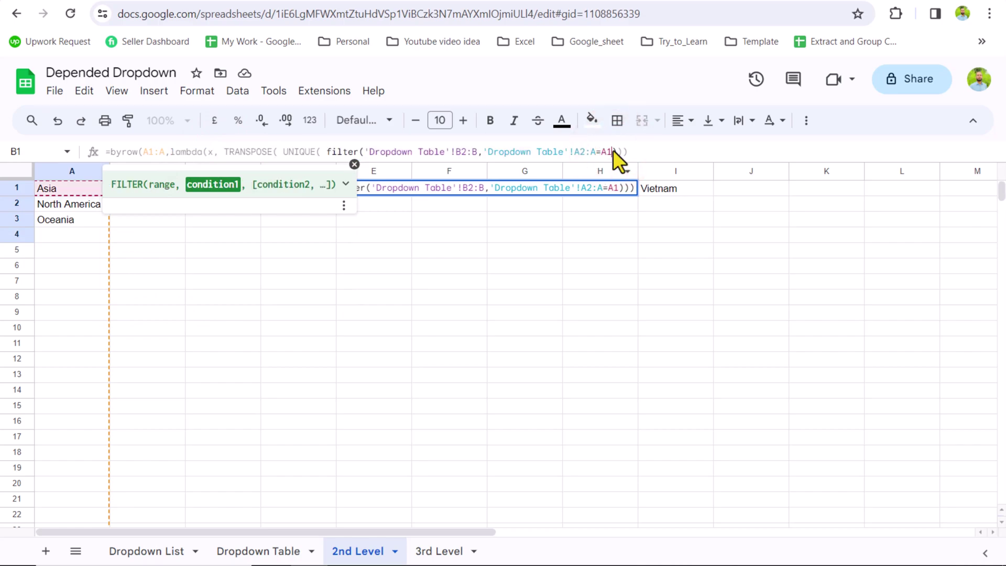
{"action": "key", "text": "BackSpace"}
{"action": "key", "text": "BackSpace"}
{"action": "type", "text": "x"}
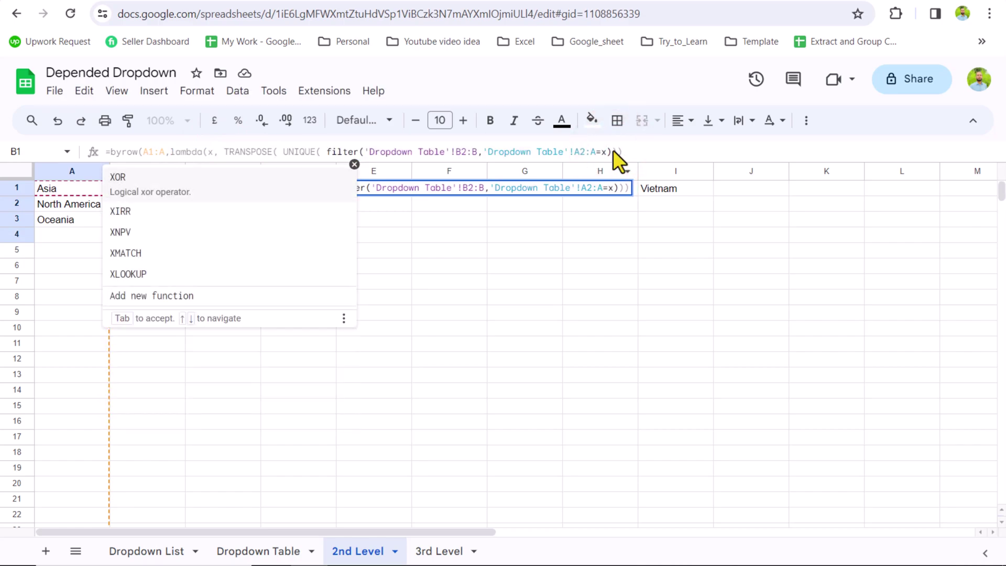
{"action": "type", "text": ")"}
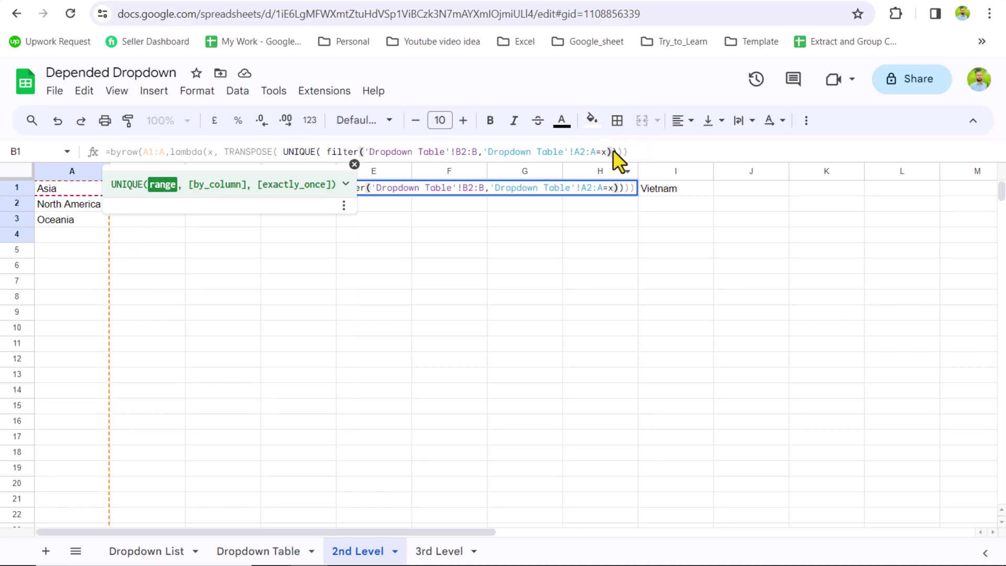
{"action": "key", "text": "Return"}
{"action": "left_click", "coordinate": [156, 188]}
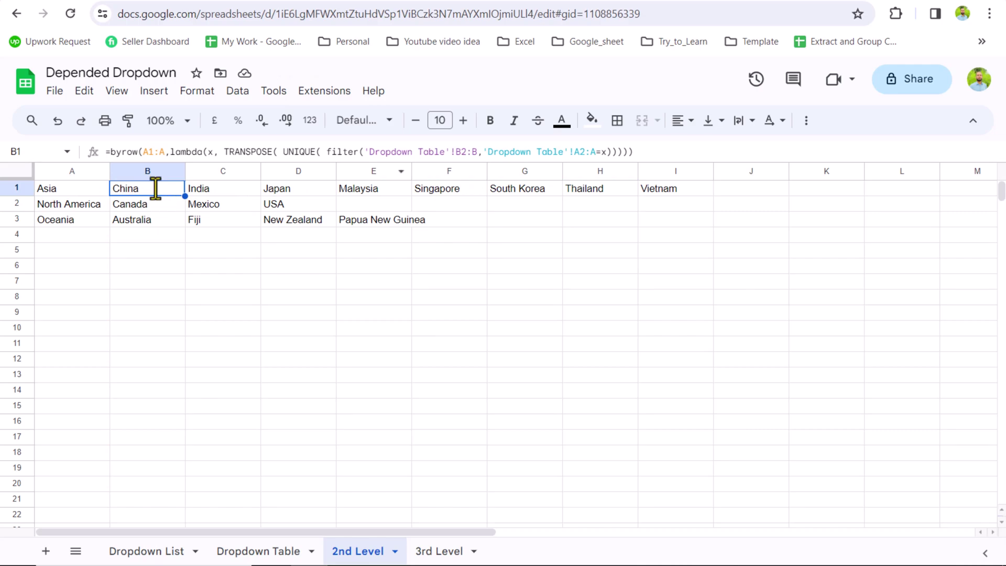
- Choose Europe in C6 of the Dropdown List sheet and check its country row on the 2nd Level sheet
{"action": "left_click", "coordinate": [166, 555]}
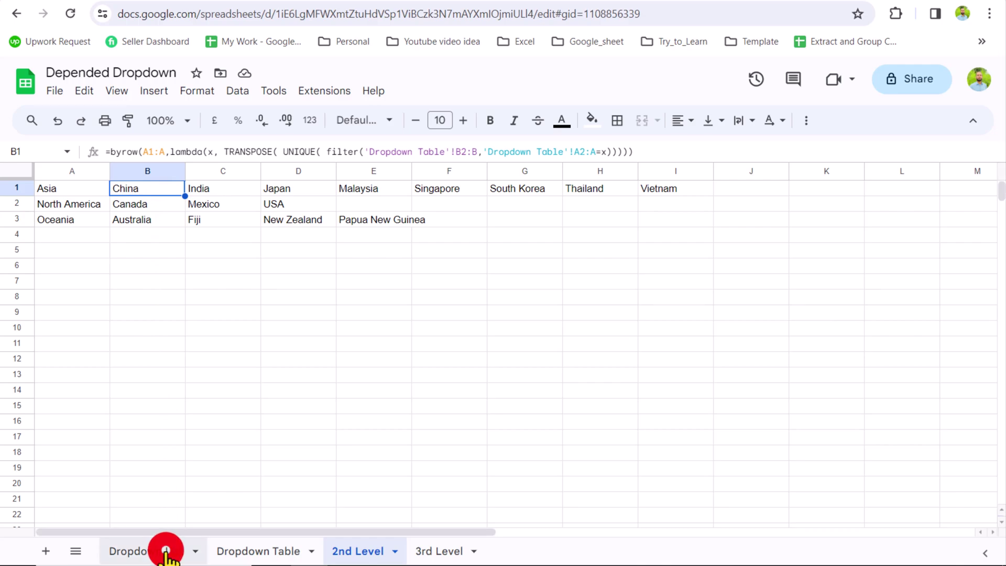
{"action": "left_click", "coordinate": [190, 261]}
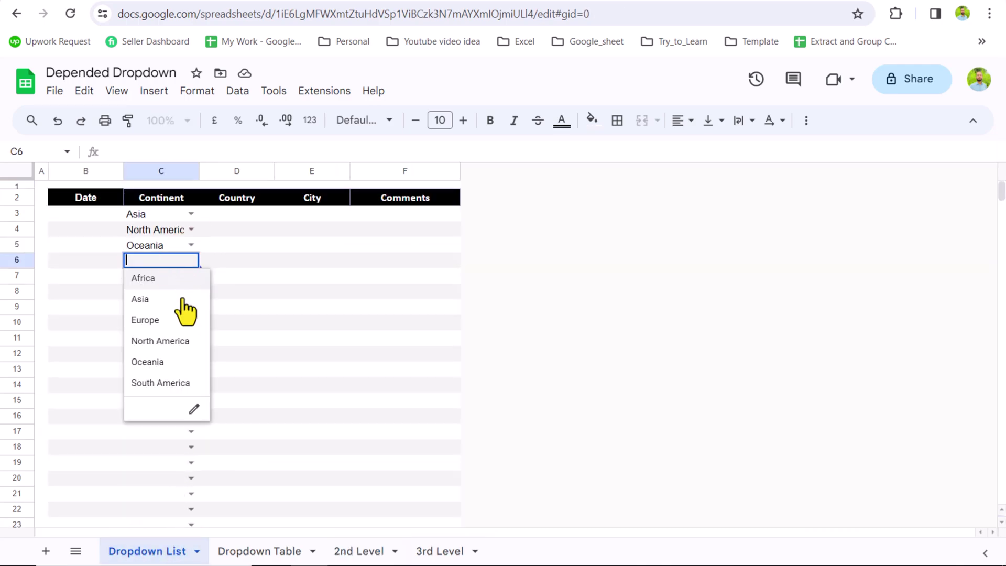
{"action": "left_click", "coordinate": [178, 321]}
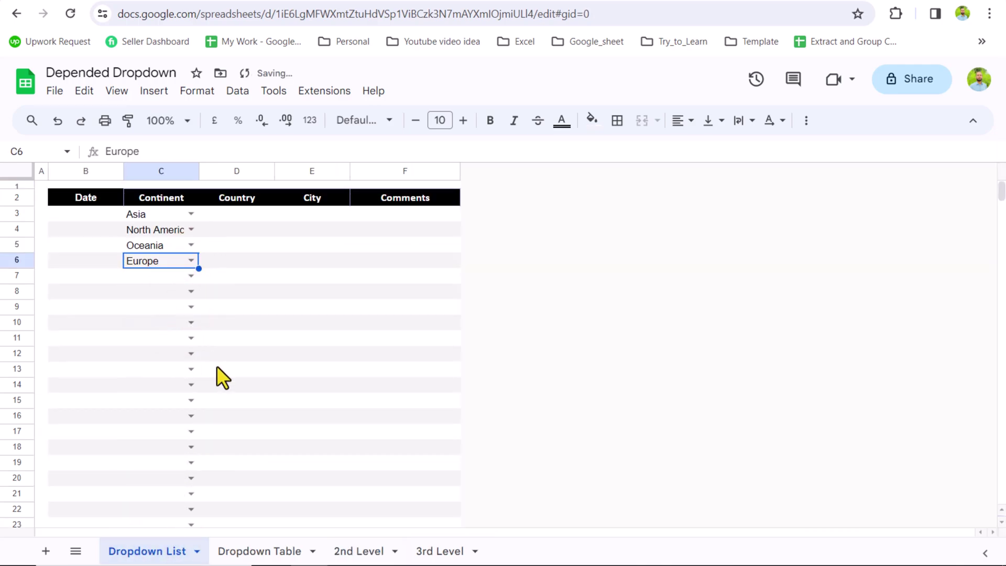
{"action": "left_click", "coordinate": [343, 552]}
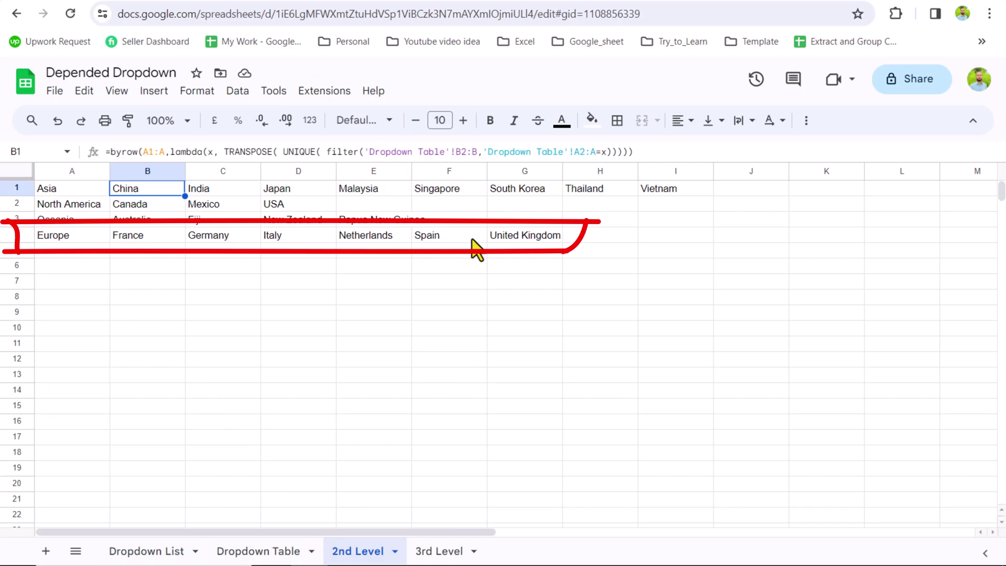
- Add a data validation rule to D3:D1000 of the Dropdown List sheet with the criteria Drop-down (from a range)
{"action": "left_click", "coordinate": [155, 551]}
{"action": "left_click", "coordinate": [225, 221]}
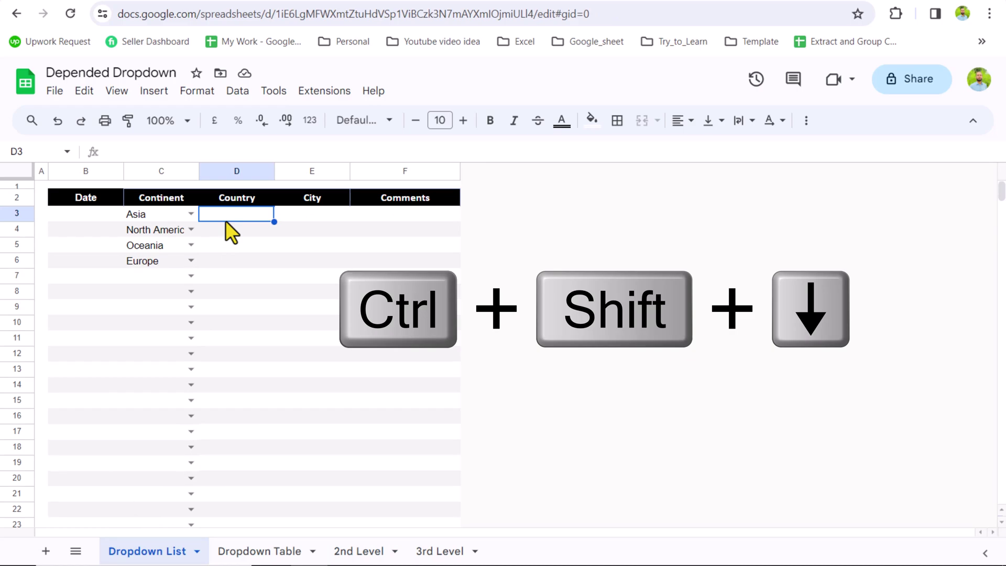
{"action": "key", "text": "ctrl+shift+Down"}
{"action": "key", "text": "ctrl+BackSpace"}
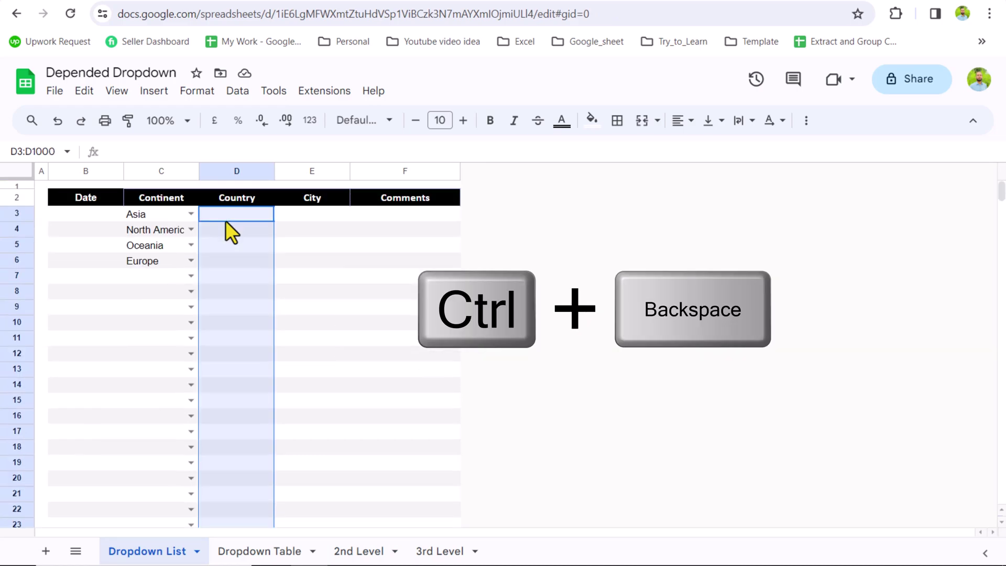
{"action": "left_click", "coordinate": [238, 92]}
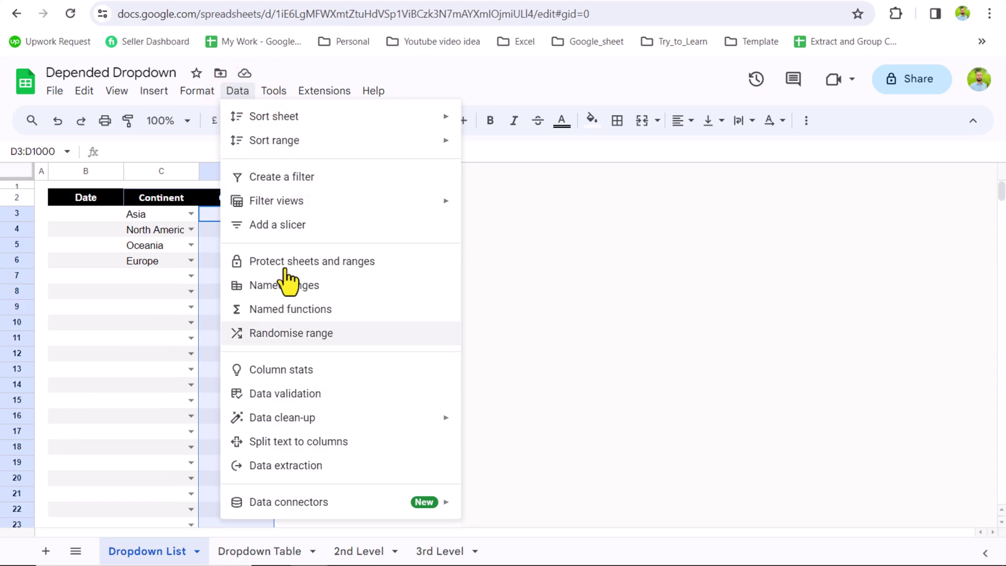
{"action": "left_click", "coordinate": [313, 394]}
{"action": "left_click", "coordinate": [920, 238]}
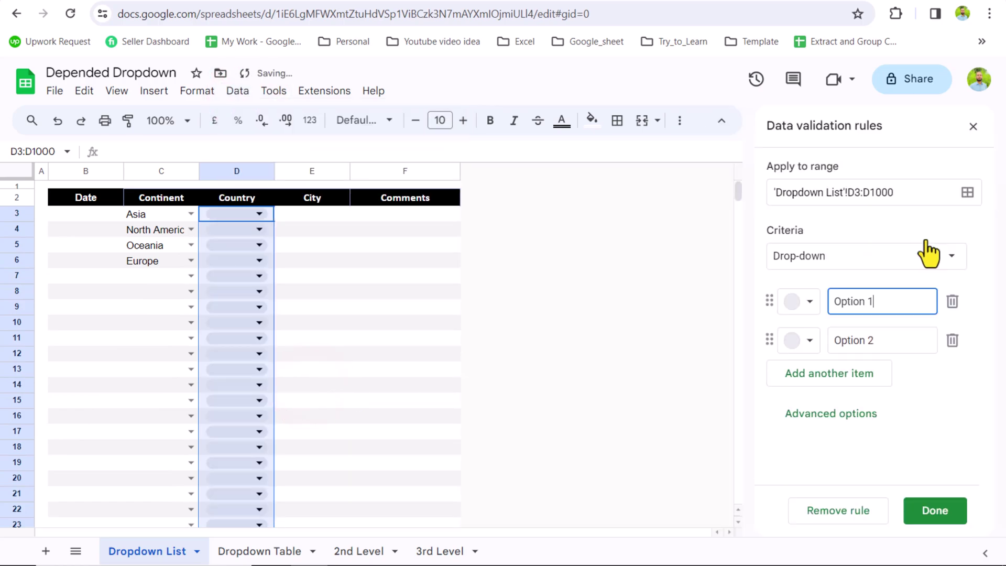
{"action": "left_click", "coordinate": [893, 260]}
{"action": "left_click", "coordinate": [888, 270]}
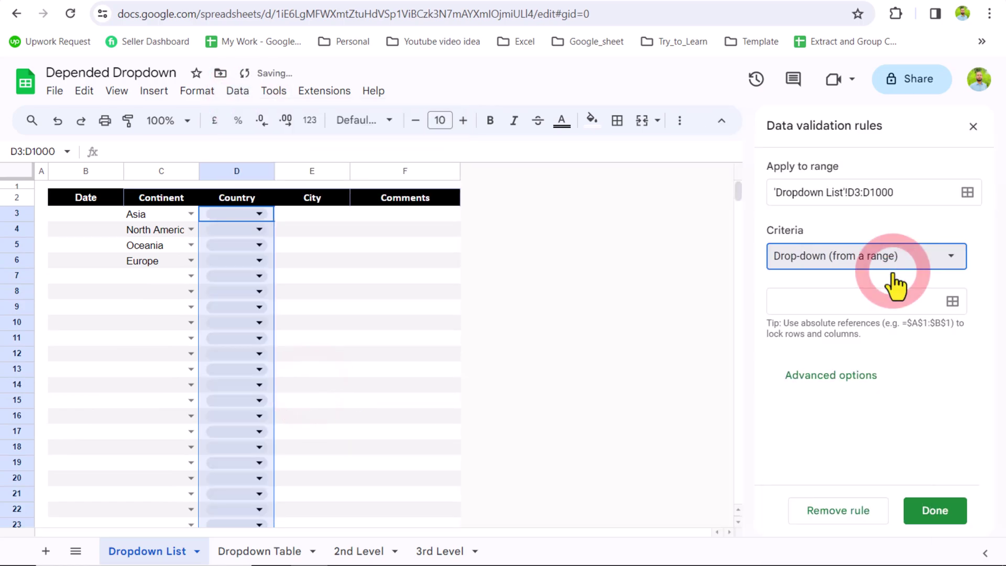
- Pick B1:E1 on the 2nd Level sheet as the source range for the Country validation rule
{"action": "left_click", "coordinate": [953, 302]}
{"action": "left_click", "coordinate": [499, 301]}
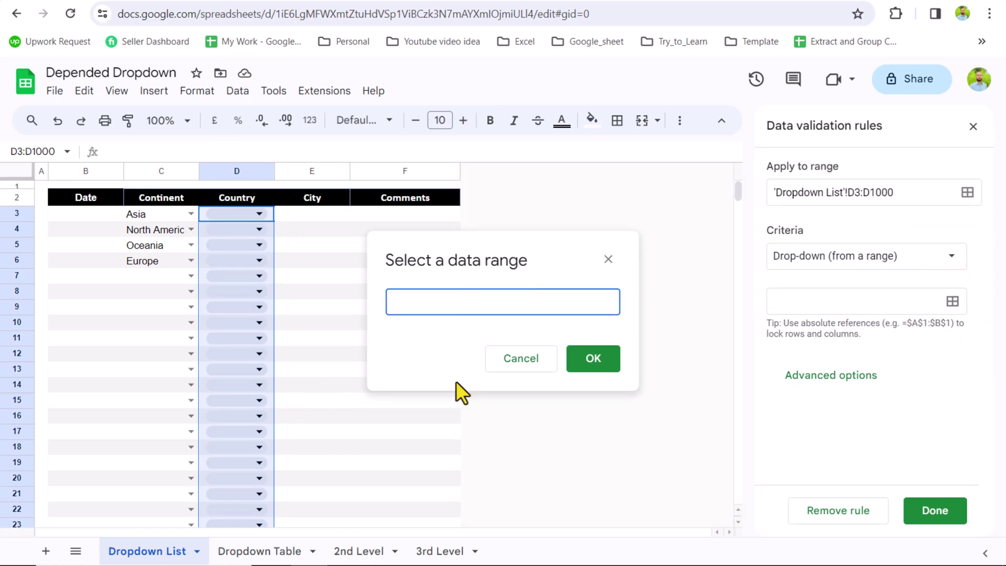
{"action": "left_click", "coordinate": [359, 551]}
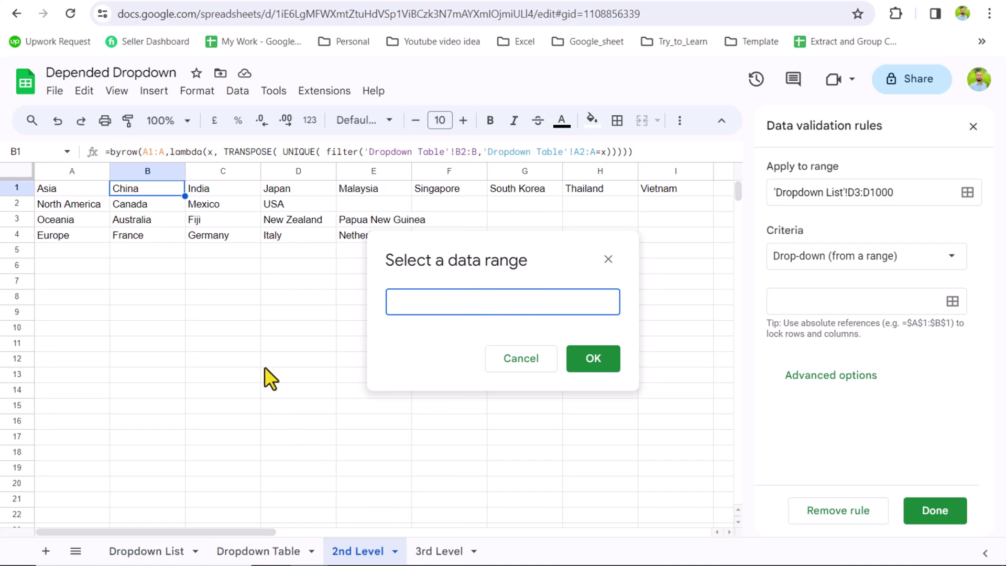
{"action": "left_click", "coordinate": [166, 194]}
{"action": "key", "text": "shift+Right"}
{"action": "key", "text": "shift+Right"}
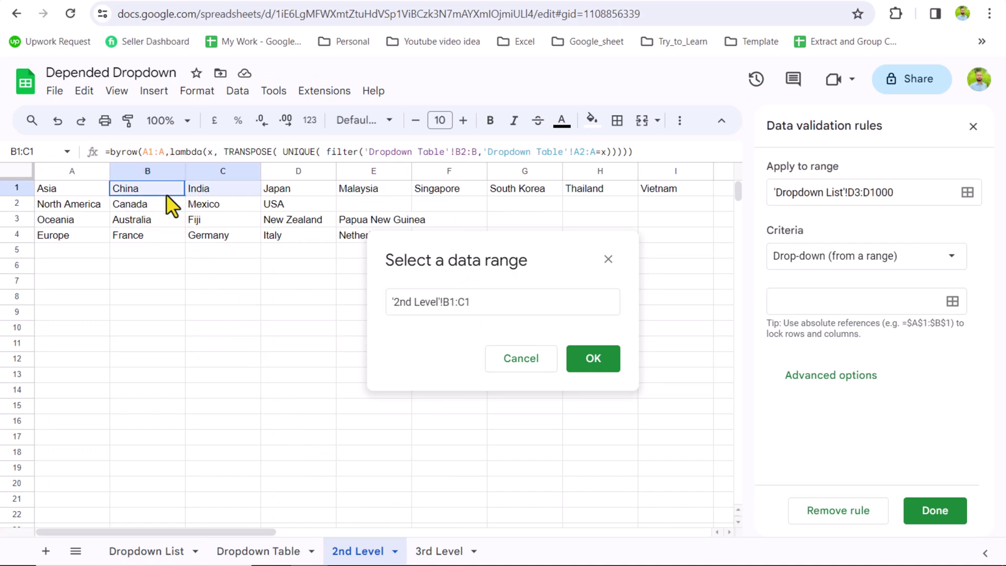
{"action": "key", "text": "shift+Right"}
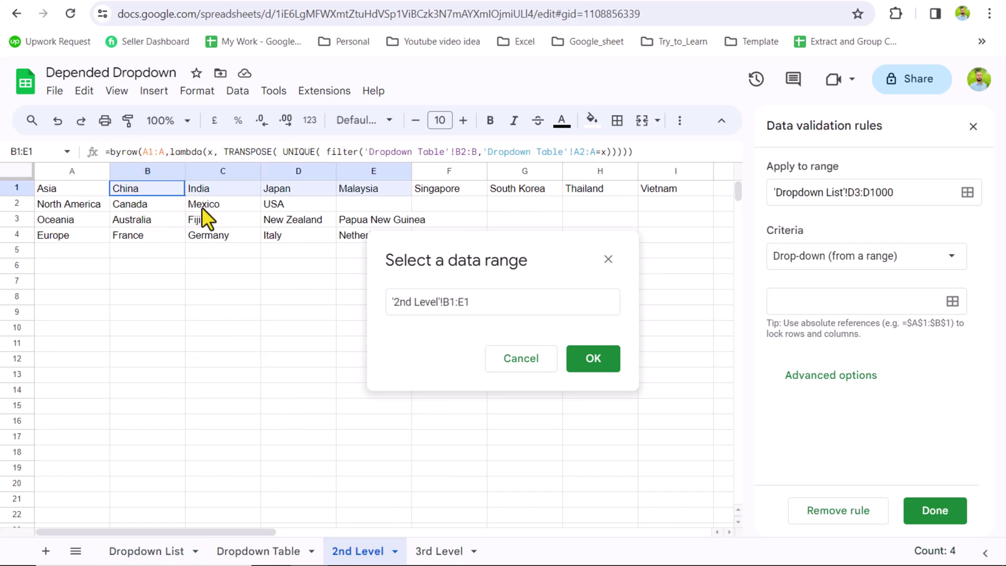
- Edit the source range to ='2nd Level'!B1:1 so it spans the whole row, and confirm it
{"action": "left_click", "coordinate": [465, 303]}
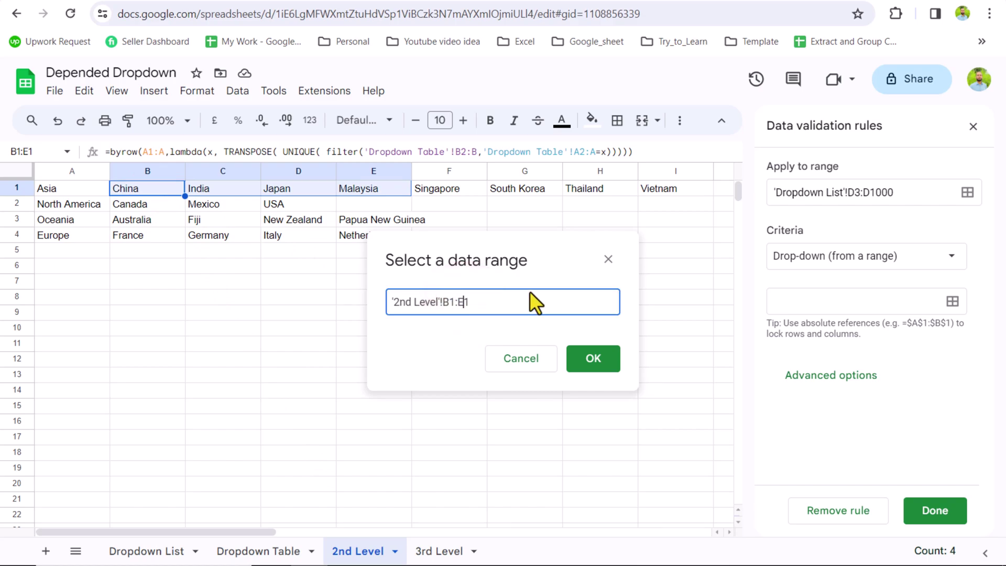
{"action": "key", "text": "BackSpace"}
{"action": "left_click", "coordinate": [516, 305]}
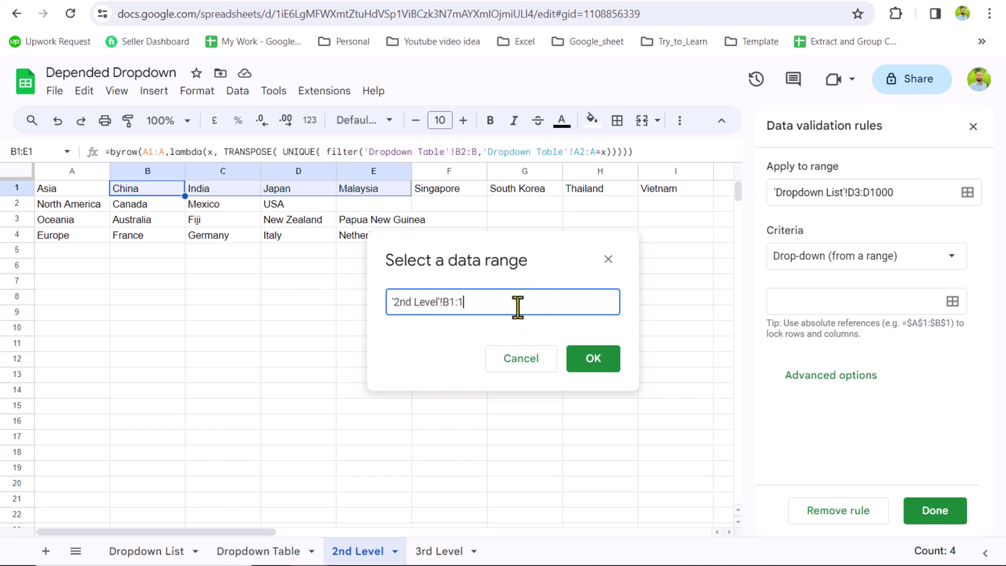
{"action": "left_click", "coordinate": [389, 302]}
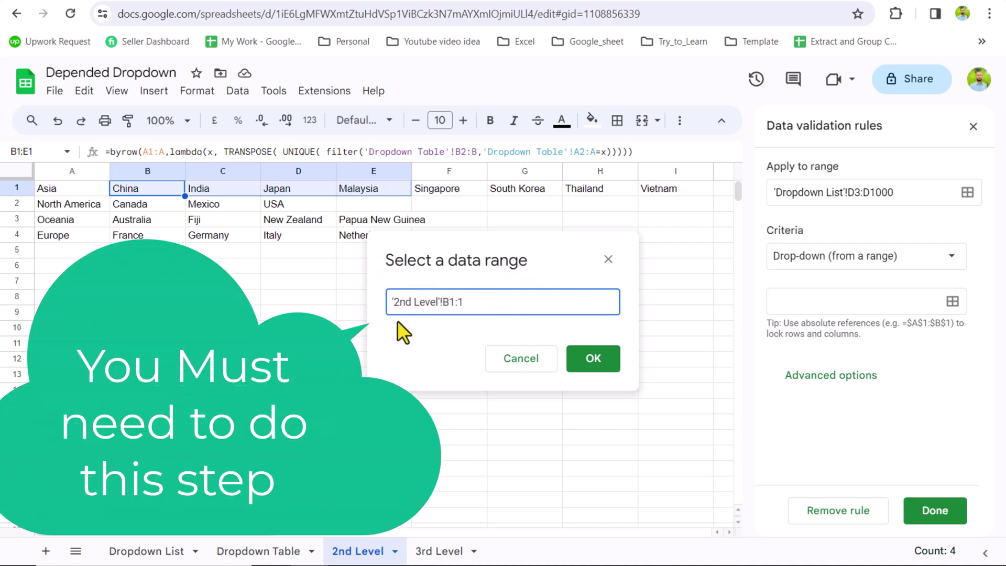
{"action": "type", "text": "="}
{"action": "key", "text": "Return"}
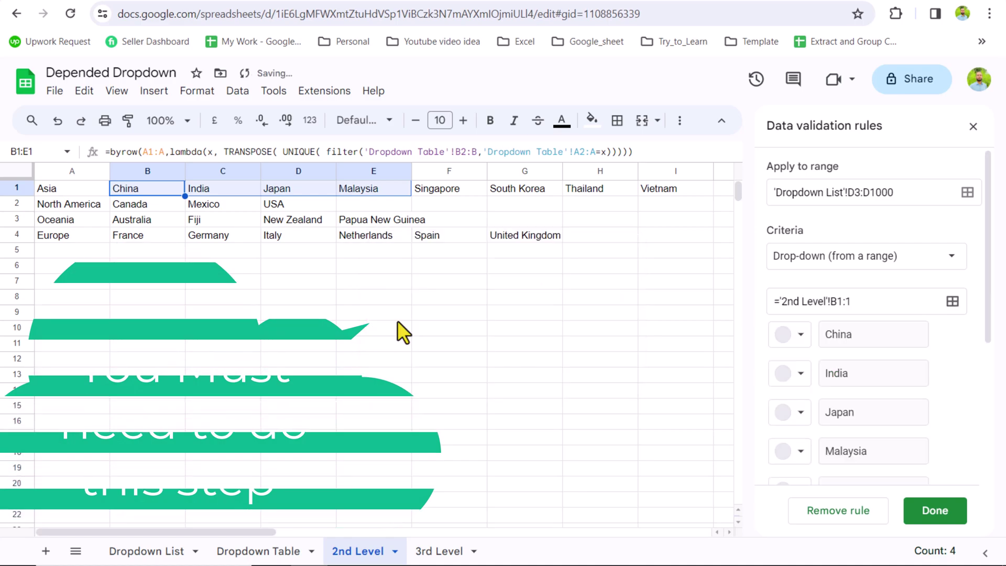
- Set the Country rule's display style to Arrow and save the rule
{"action": "left_click", "coordinate": [836, 448]}
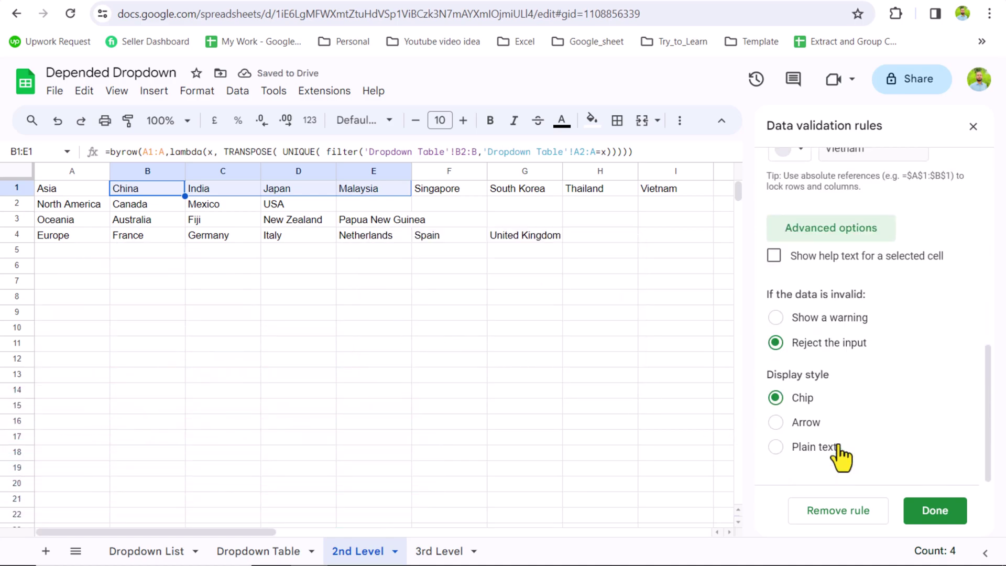
{"action": "left_click", "coordinate": [777, 423]}
{"action": "left_click", "coordinate": [928, 517]}
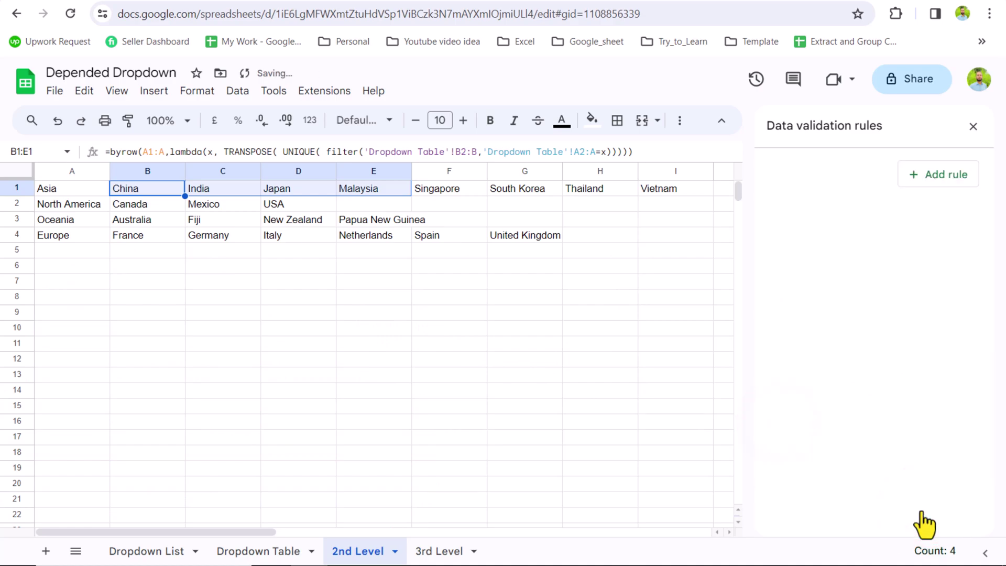
- Choose China in D3, Mexico in D4 and New Zealand in D5 from the Country dropdowns on the Dropdown List sheet
{"action": "left_click", "coordinate": [159, 555]}
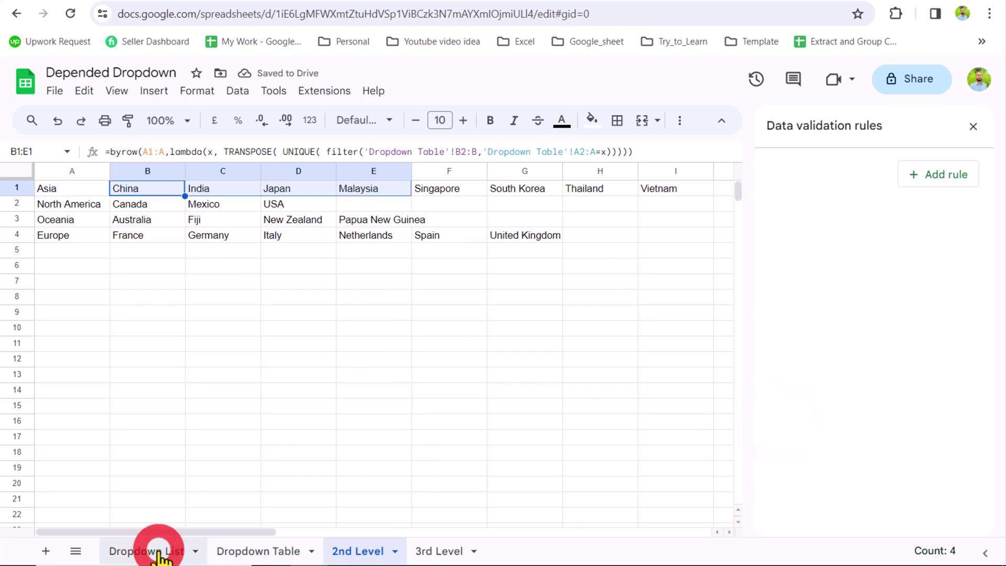
{"action": "left_click", "coordinate": [250, 216]}
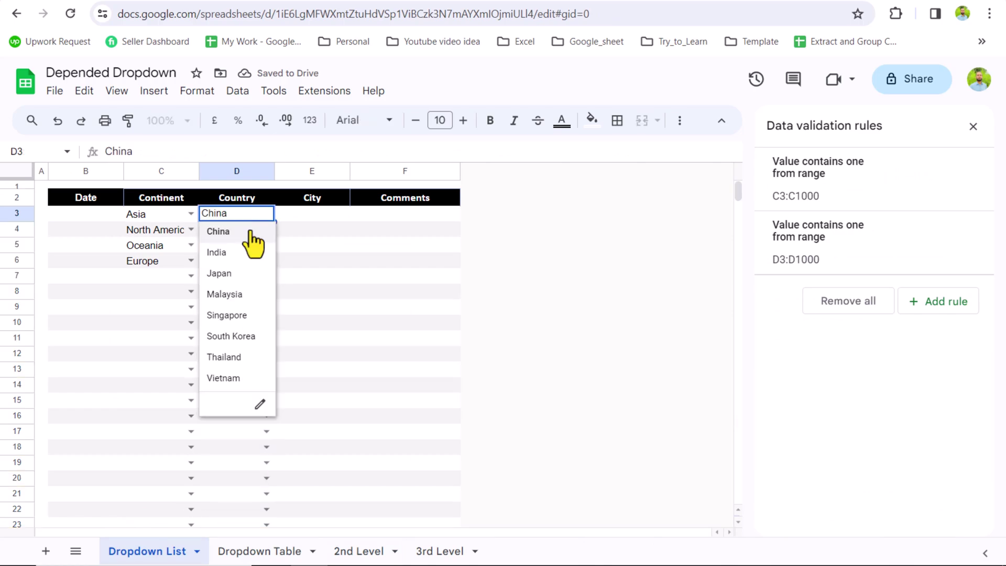
{"action": "left_click", "coordinate": [251, 232]}
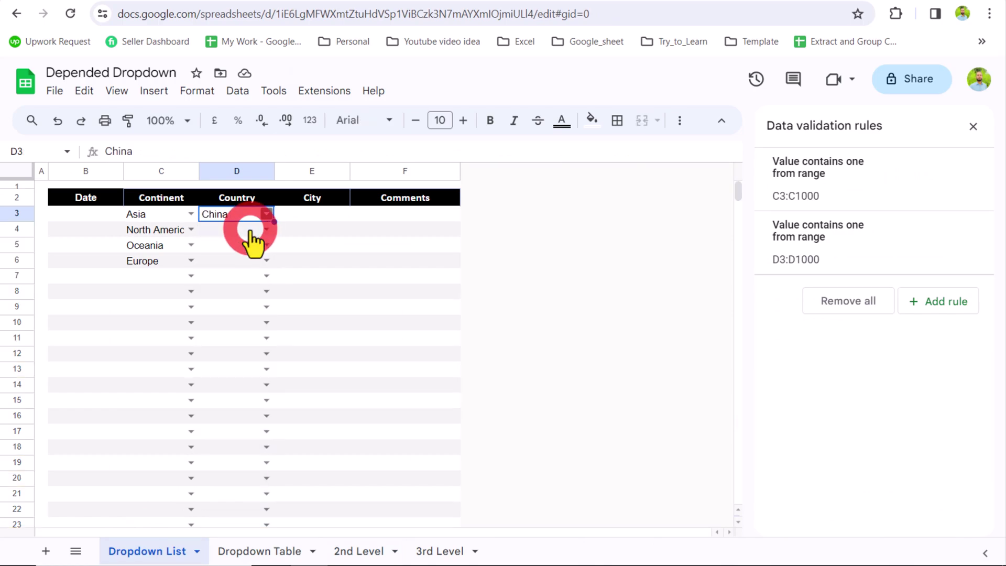
{"action": "left_click", "coordinate": [251, 231]}
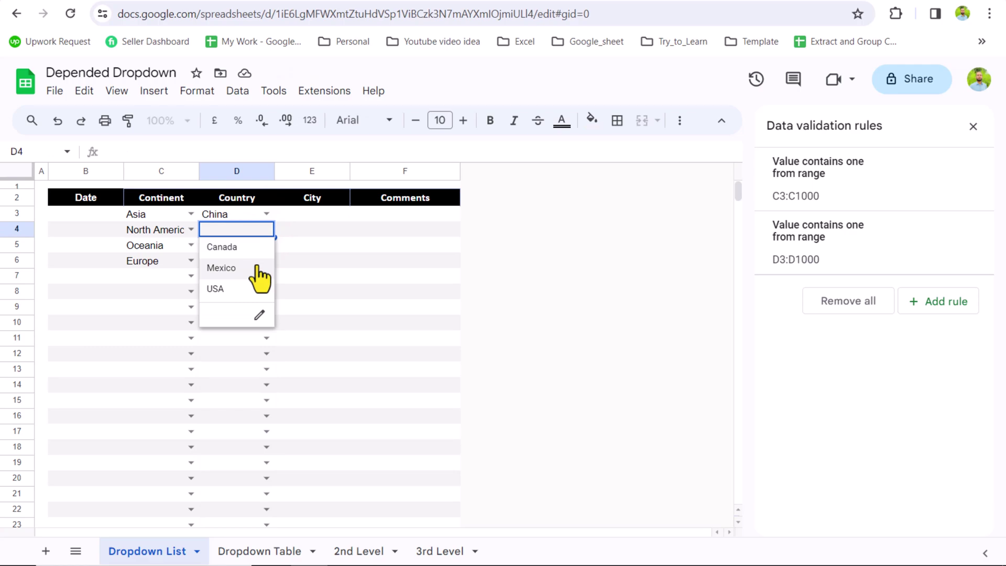
{"action": "left_click", "coordinate": [257, 268]}
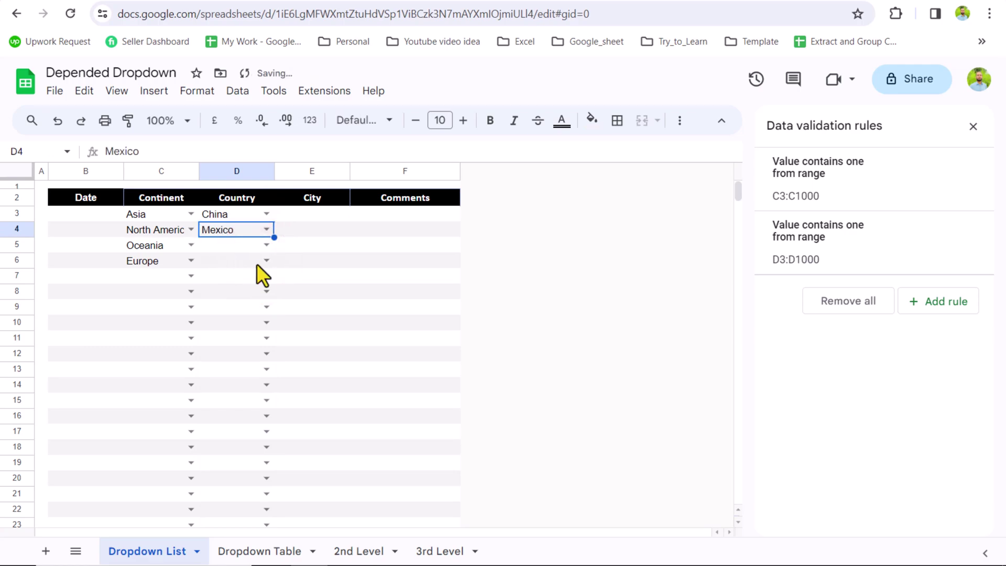
{"action": "left_click", "coordinate": [258, 247]}
{"action": "type", "text": "Fiji"}
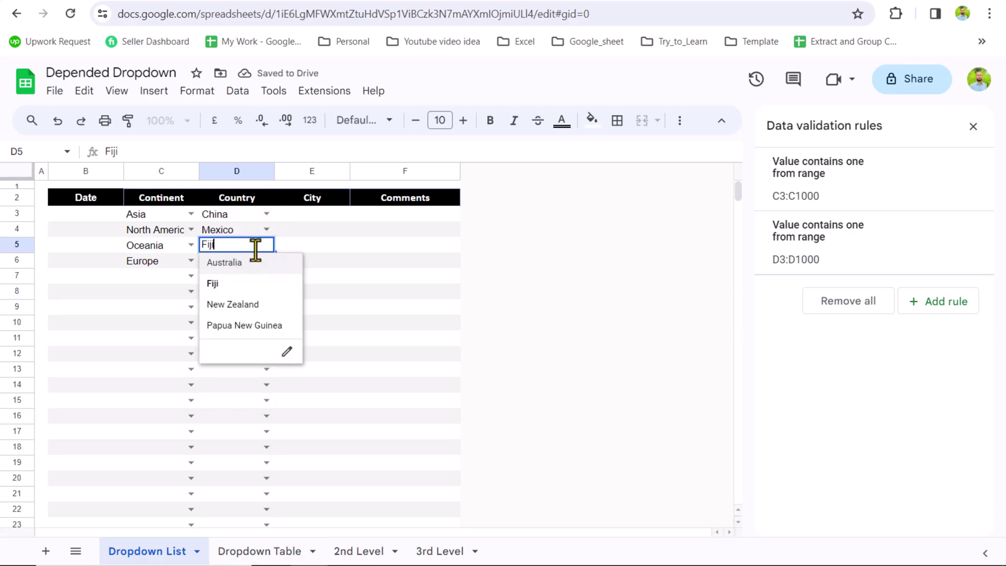
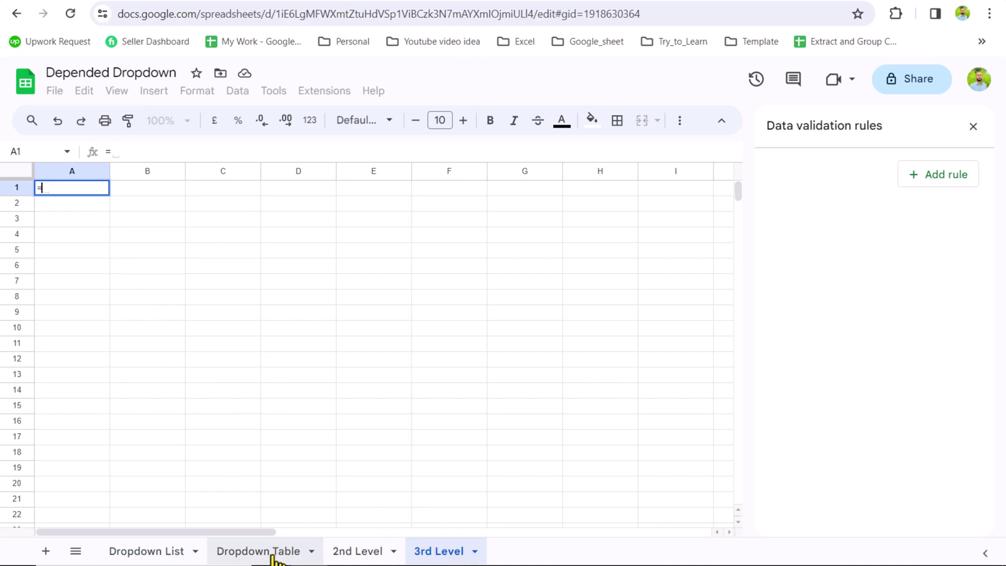
- Complete the A1 formula on the 3rd Level sheet as =ArrayFormula('Dropdown List'!D3:D) and enter it
{"action": "left_click", "coordinate": [168, 555]}
{"action": "left_click", "coordinate": [239, 216]}
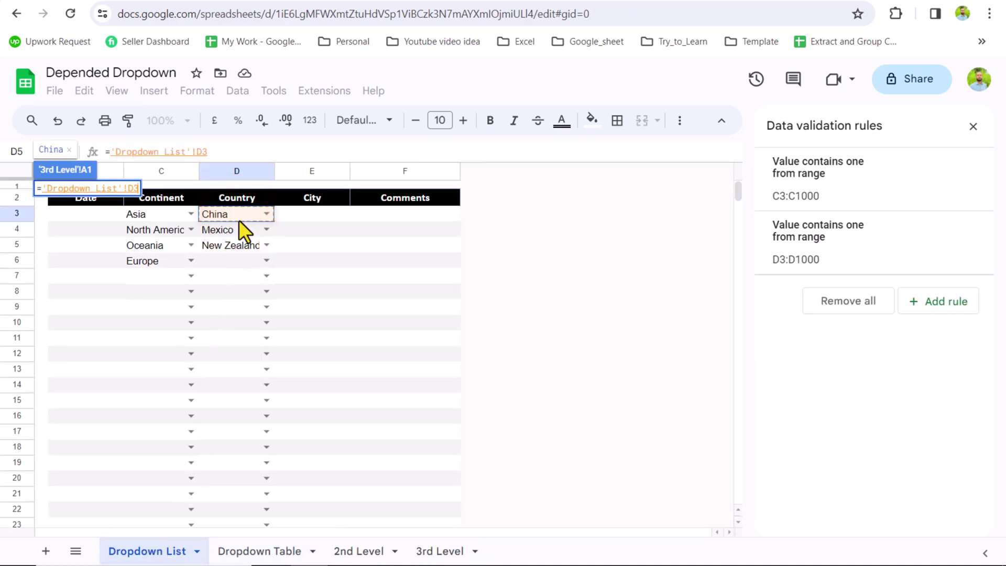
{"action": "left_click_drag", "start_coordinate": [240, 223], "coordinate": [238, 261]}
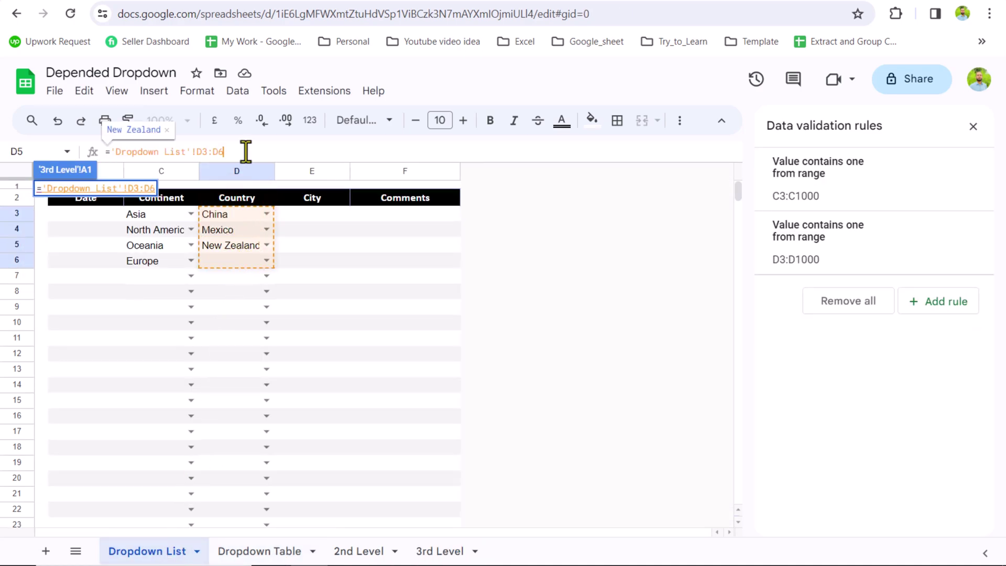
{"action": "key", "text": "BackSpace"}
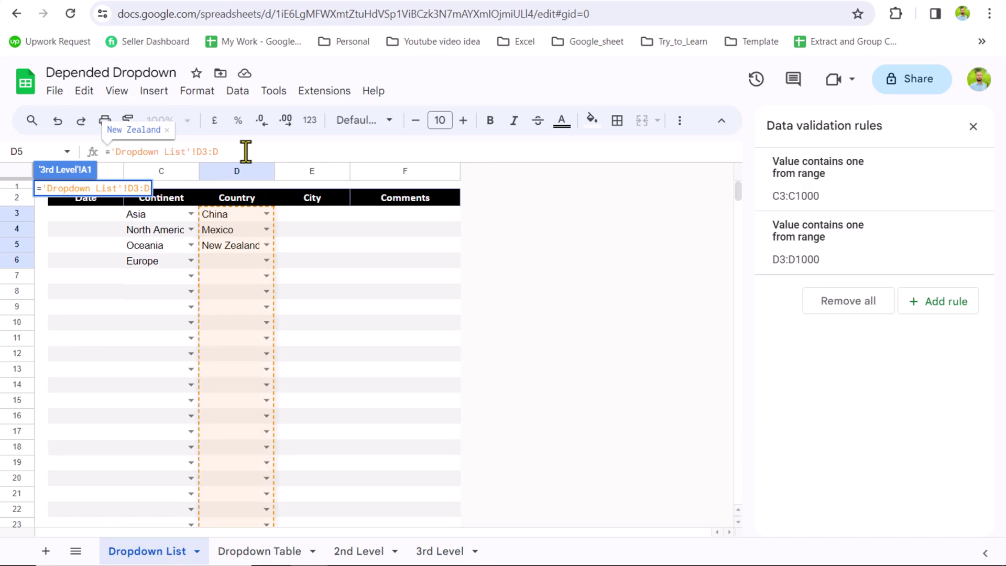
{"action": "key", "text": "ctrl+shift+Return"}
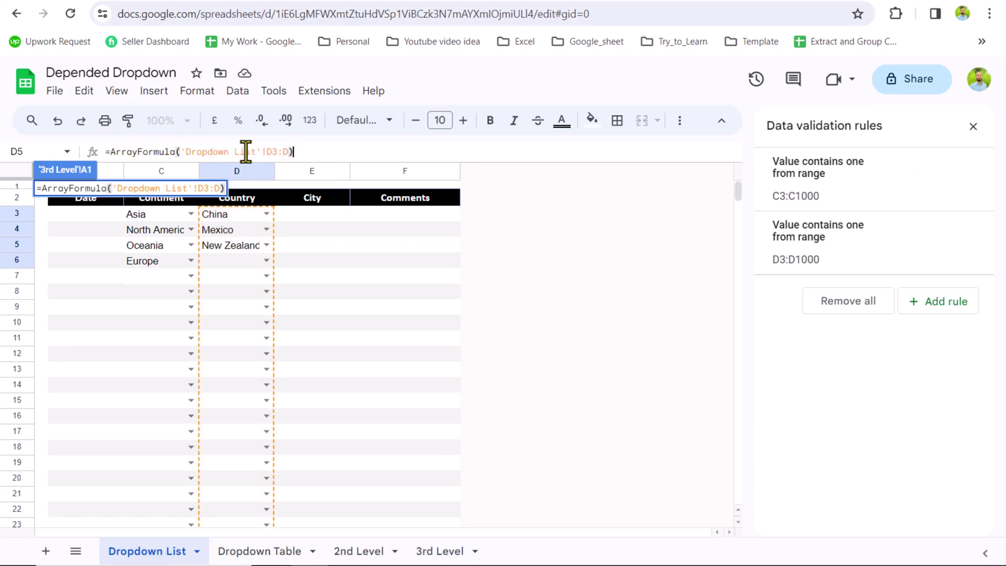
{"action": "key", "text": "Tab"}
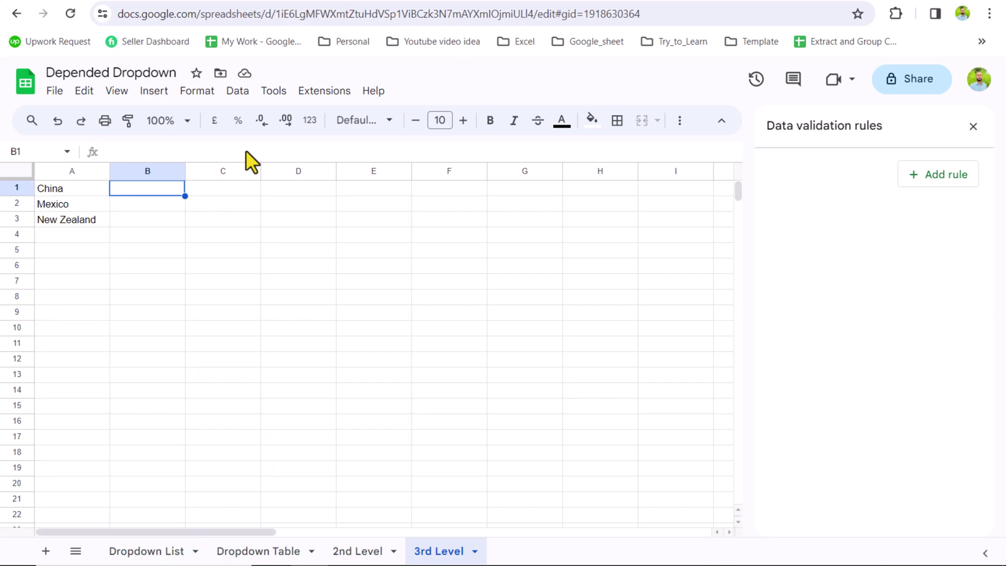
- Copy the BYROW formula from B1 of the 2nd Level sheet into B1 of the 3rd Level sheet
{"action": "left_click", "coordinate": [348, 550]}
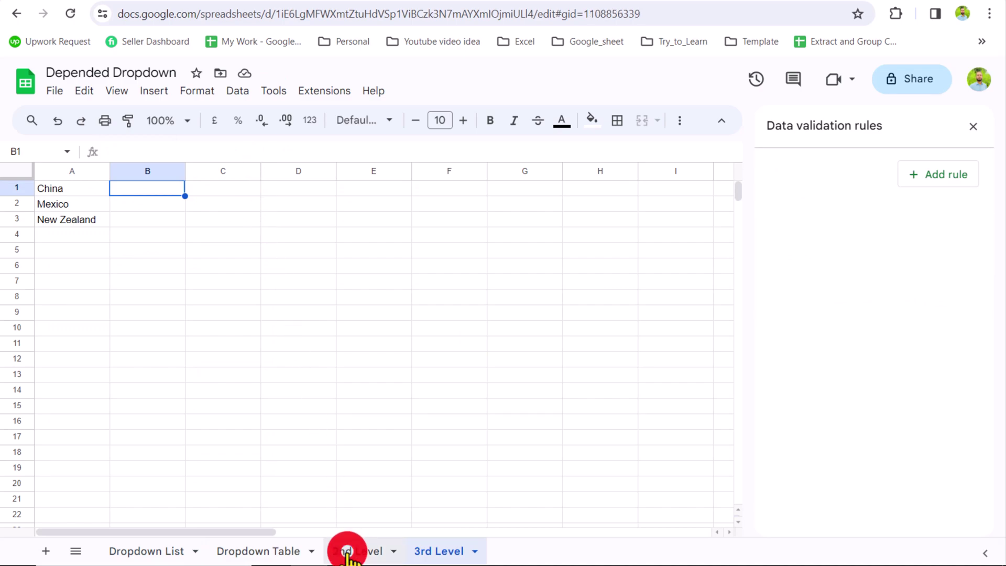
{"action": "left_click", "coordinate": [652, 154]}
{"action": "left_click_drag", "start_coordinate": [607, 164], "coordinate": [7, 173]}
{"action": "key", "text": "ctrl+c"}
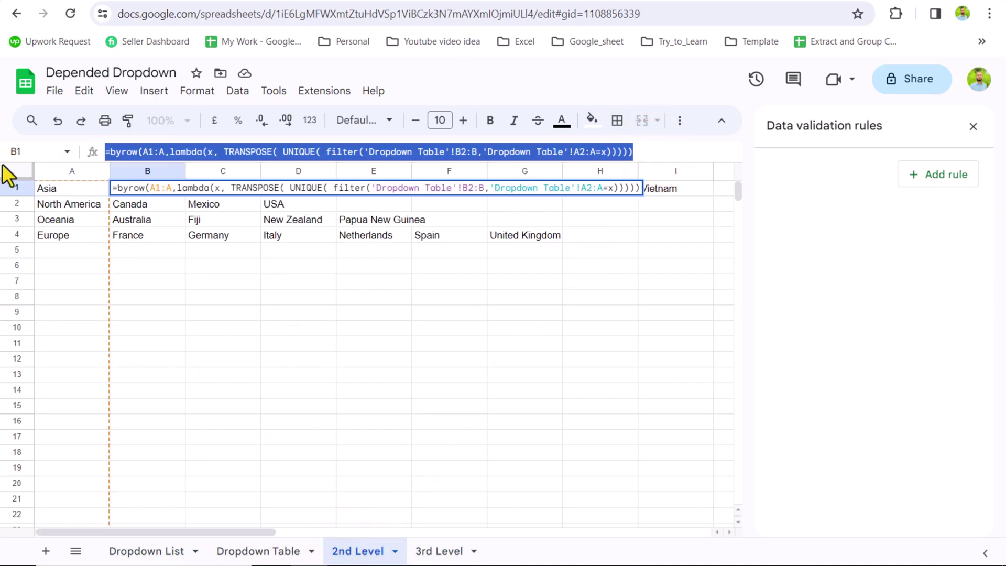
{"action": "left_click", "coordinate": [425, 551]}
{"action": "double_click", "coordinate": [128, 184]}
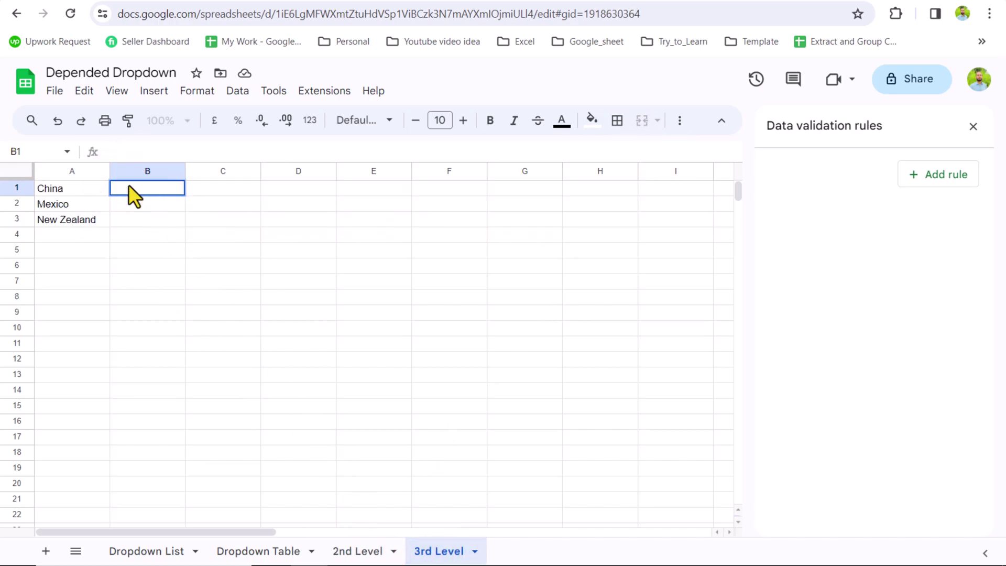
{"action": "key", "text": "ctrl+v"}
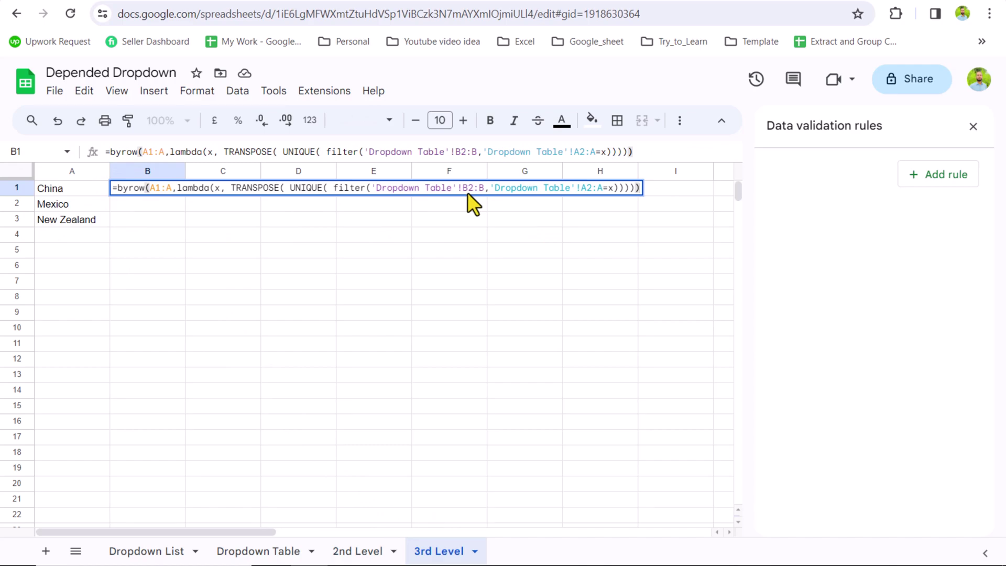
- Change the pasted formula's FILTER range to C2:C and its condition range to B2:B, then enter it
{"action": "double_click", "coordinate": [466, 190]}
{"action": "type", "text": "C2:C"}
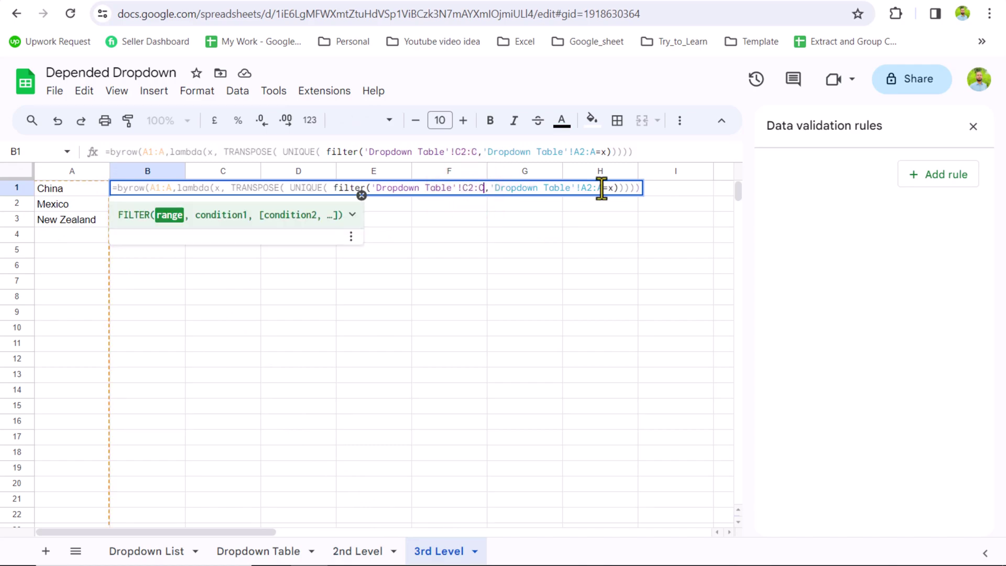
{"action": "double_click", "coordinate": [602, 189]}
{"action": "type", "text": "B2:B"}
{"action": "key", "text": "Return"}
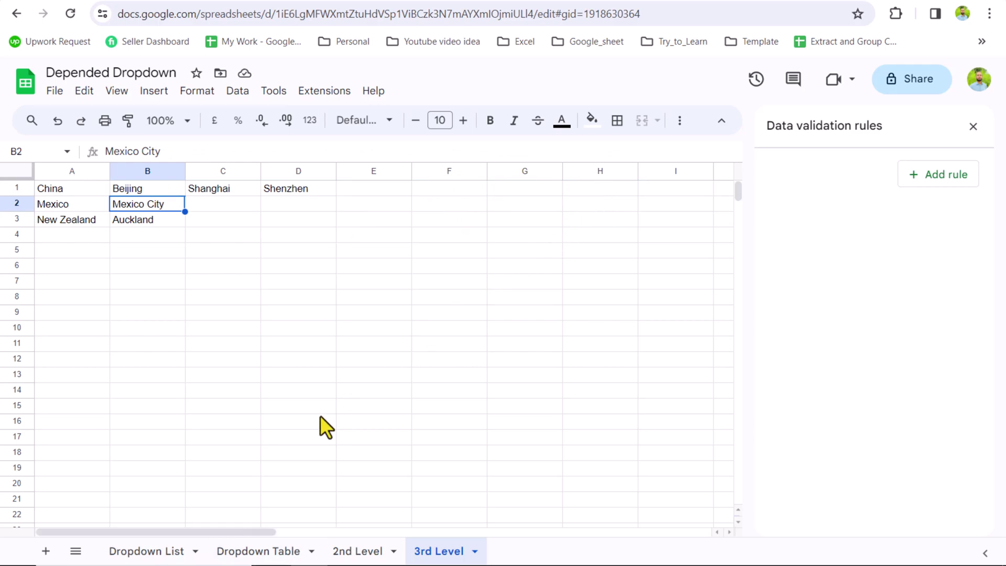
- Add a data validation rule for E3:E1000 on the Dropdown List sheet with the criterion Drop-down (from a range)
{"action": "left_click", "coordinate": [162, 550]}
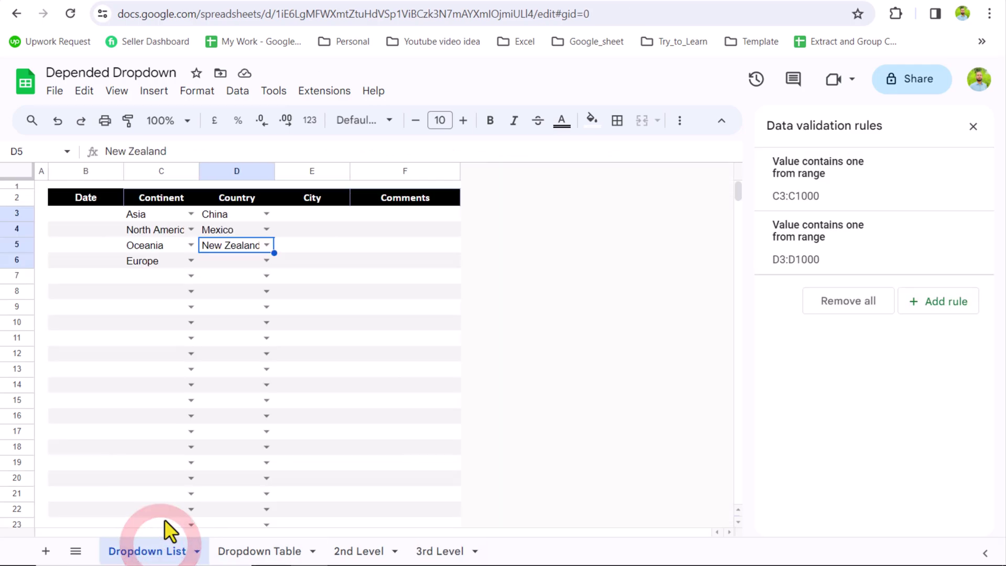
{"action": "left_click", "coordinate": [317, 216]}
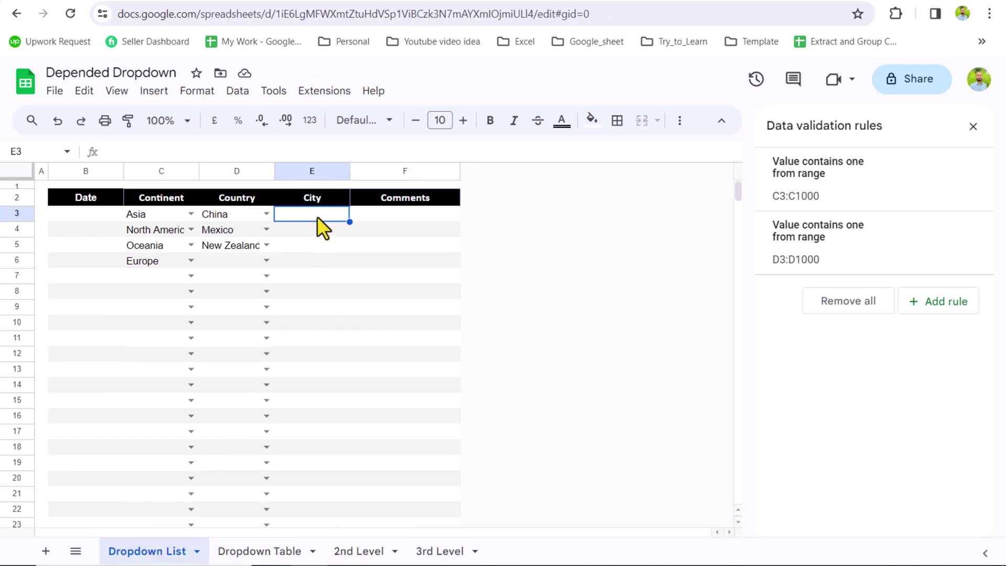
{"action": "key", "text": "ctrl+shift+Down"}
{"action": "key", "text": "ctrl+BackSpace"}
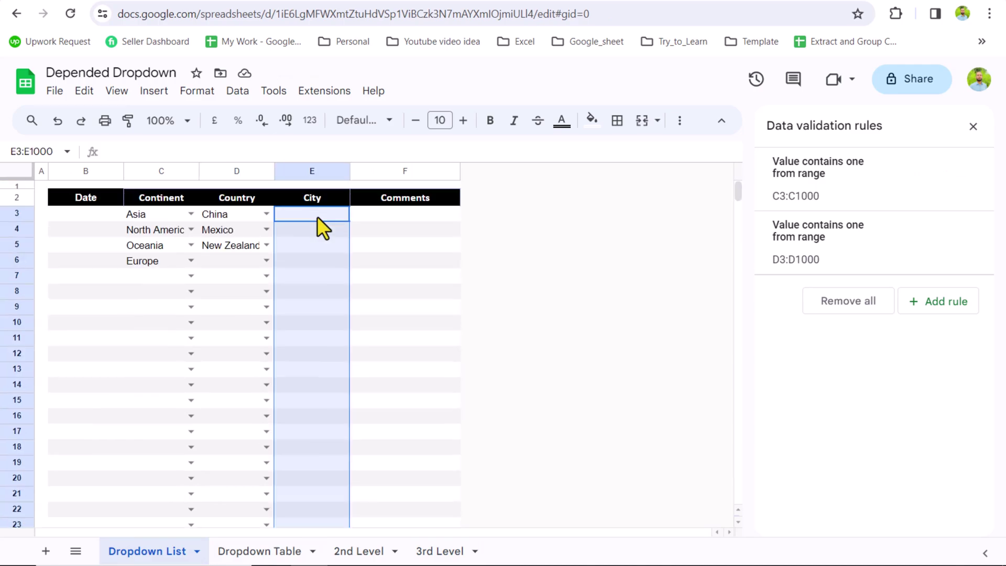
{"action": "left_click", "coordinate": [237, 91]}
{"action": "left_click", "coordinate": [311, 398]}
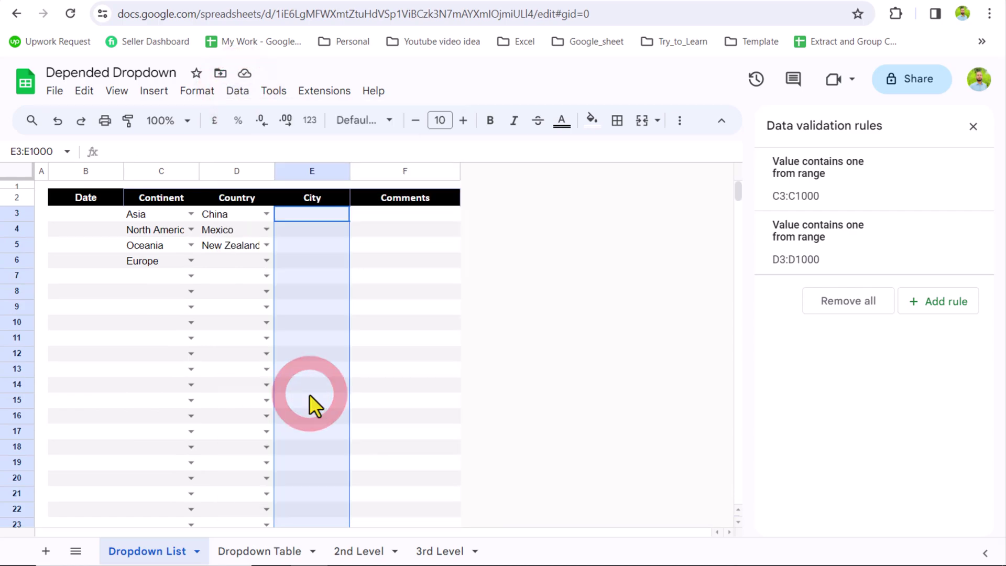
{"action": "left_click", "coordinate": [946, 302]}
{"action": "left_click", "coordinate": [892, 257]}
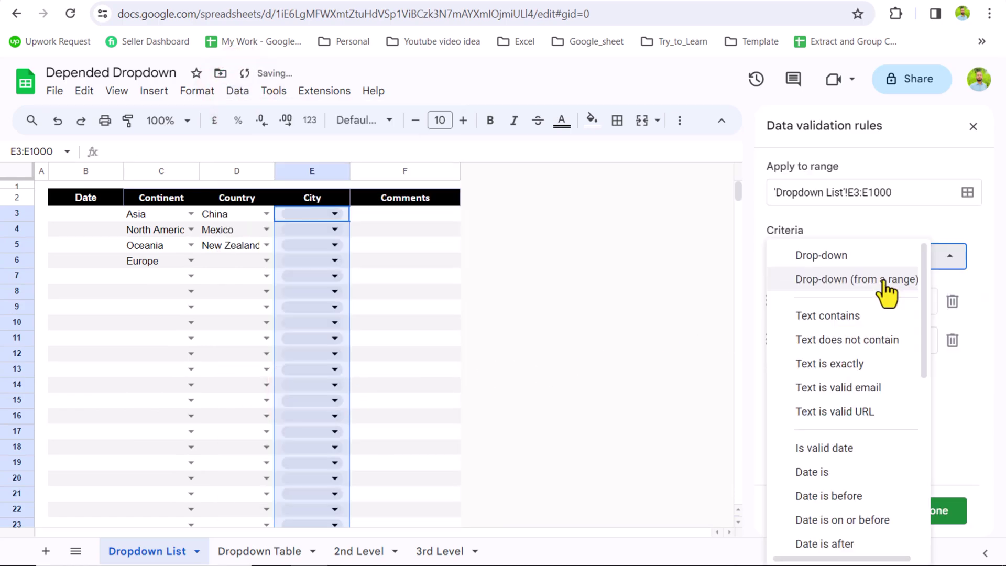
{"action": "left_click", "coordinate": [889, 292]}
- Set the City rule's source range to '3rd Level'!B1:1, leaving the end column open
{"action": "left_click", "coordinate": [953, 302]}
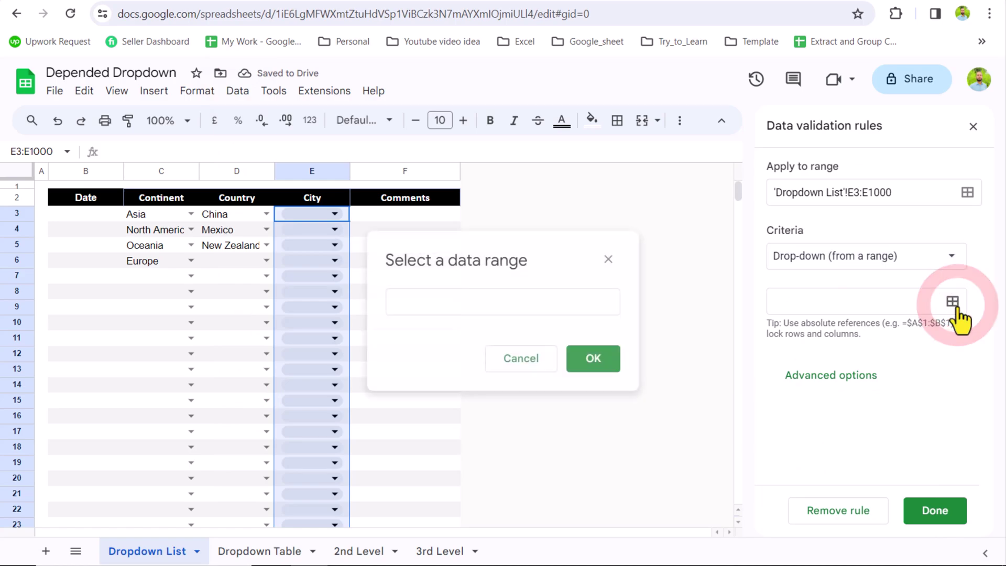
{"action": "left_click", "coordinate": [436, 551]}
{"action": "left_click_drag", "start_coordinate": [146, 189], "coordinate": [318, 186]}
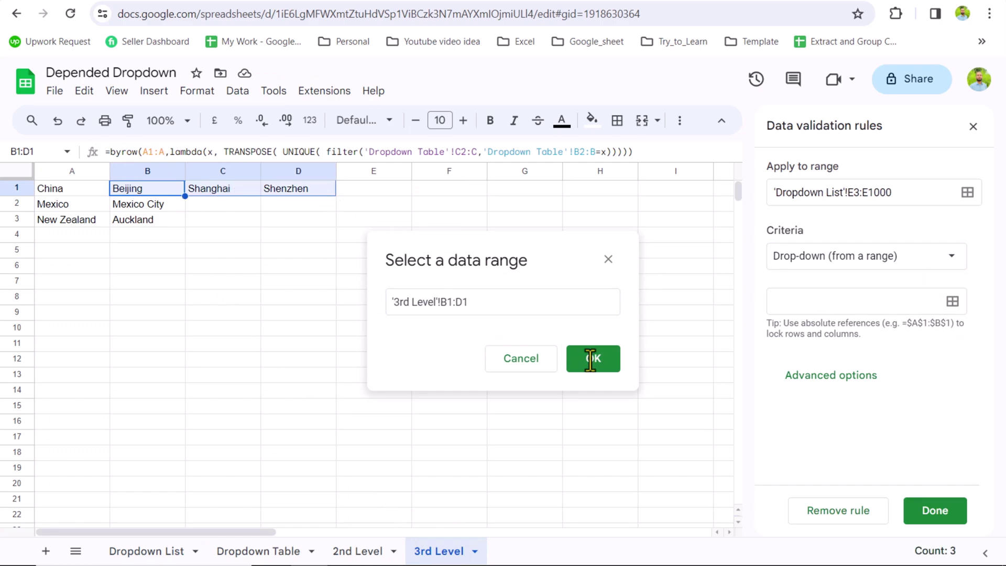
{"action": "key", "text": "Left"}
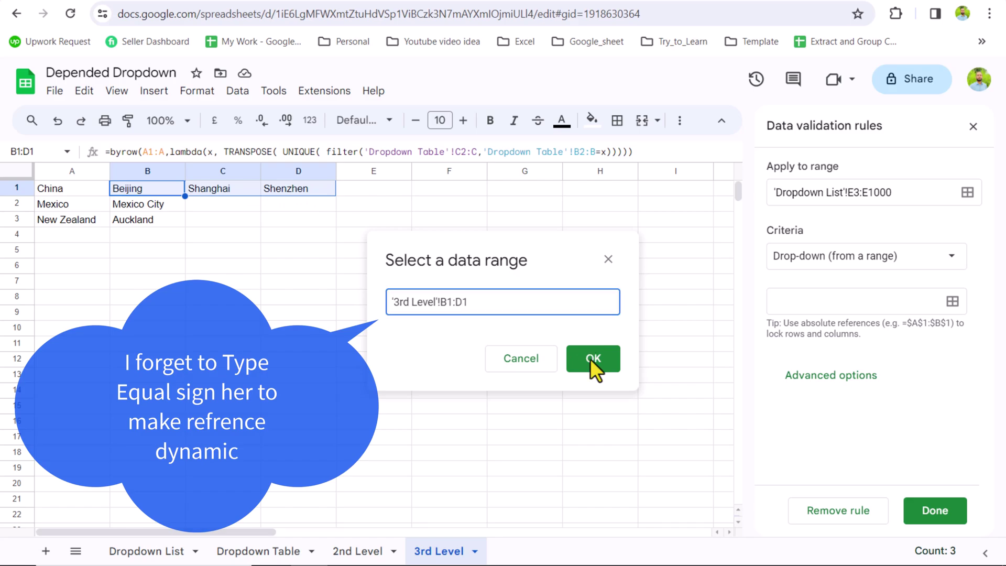
{"action": "key", "text": "BackSpace"}
{"action": "left_click", "coordinate": [591, 359]}
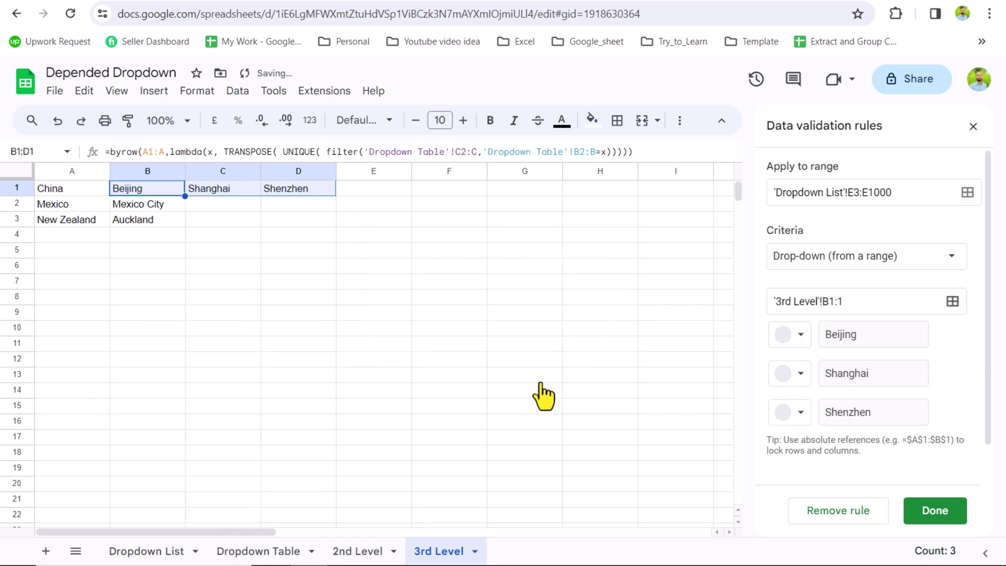
- Set the City rule's display style to Arrow in its advanced options and save the rule
{"action": "left_click", "coordinate": [146, 551]}
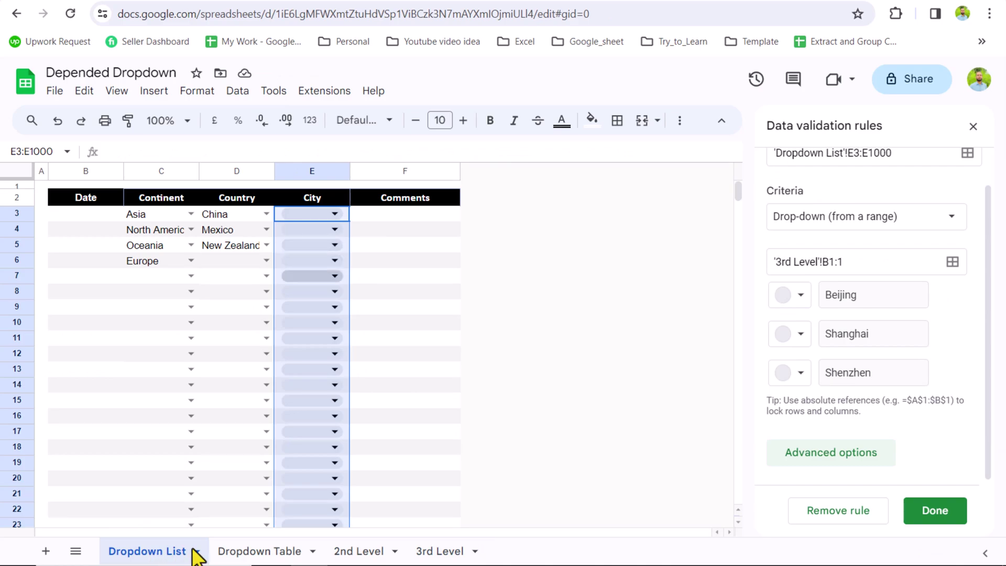
{"action": "left_click", "coordinate": [871, 452]}
{"action": "scroll", "coordinate": [839, 443], "scroll_direction": "down", "scroll_amount": 4}
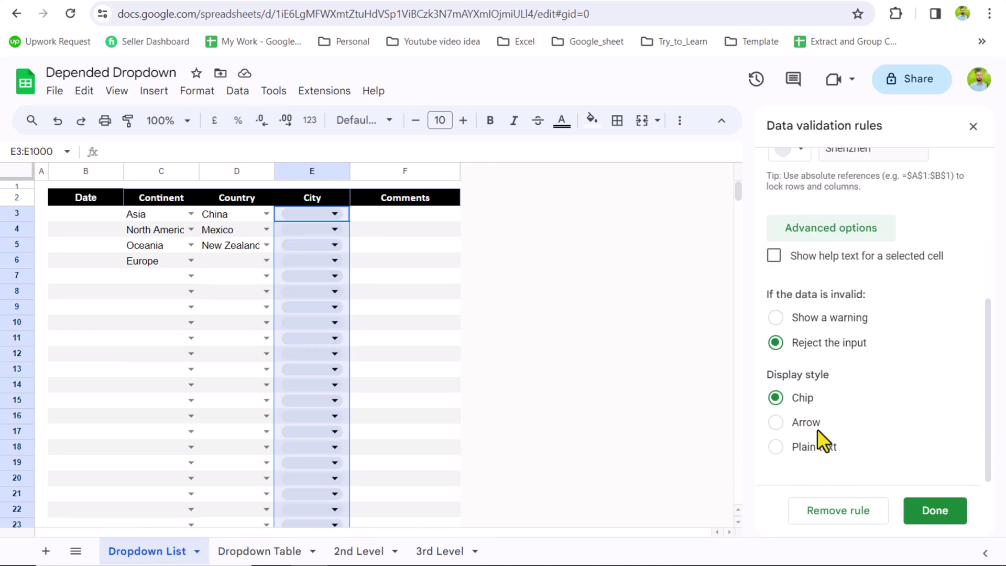
{"action": "left_click", "coordinate": [800, 422]}
{"action": "left_click", "coordinate": [939, 511]}
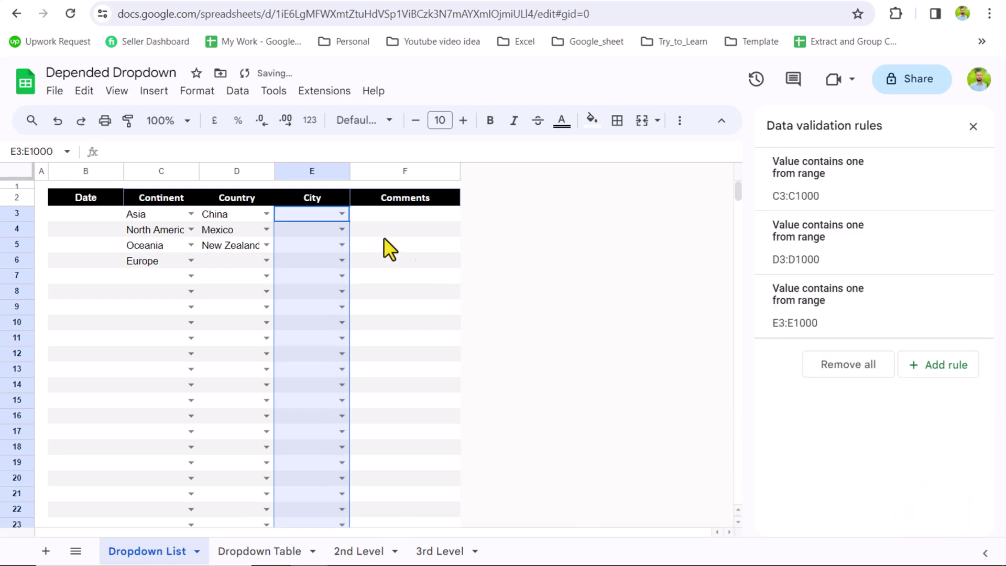
- Choose Beijing from the City dropdown in E3 on the Dropdown List sheet
{"action": "left_click", "coordinate": [342, 216]}
{"action": "left_click", "coordinate": [341, 216]}
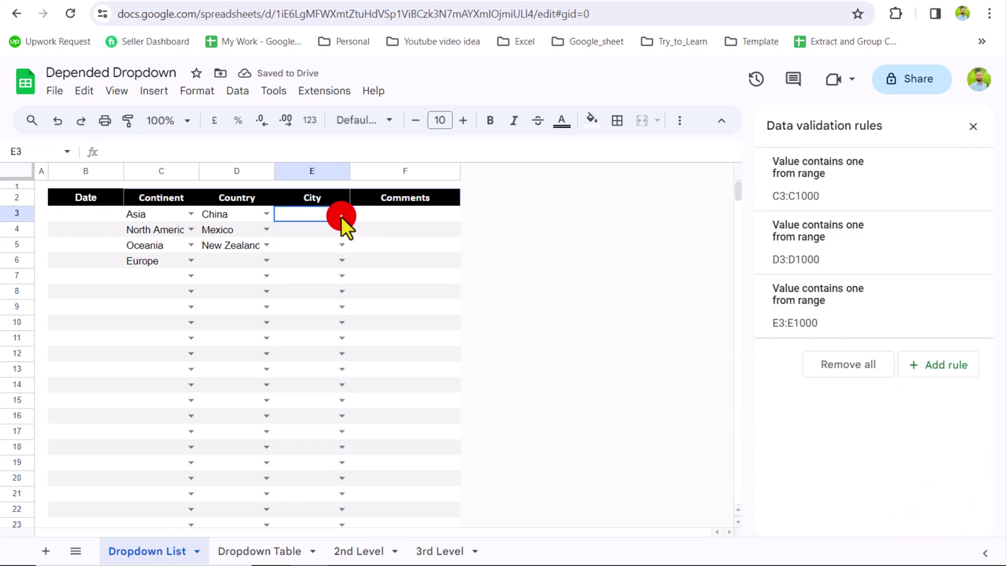
{"action": "left_click", "coordinate": [315, 230]}
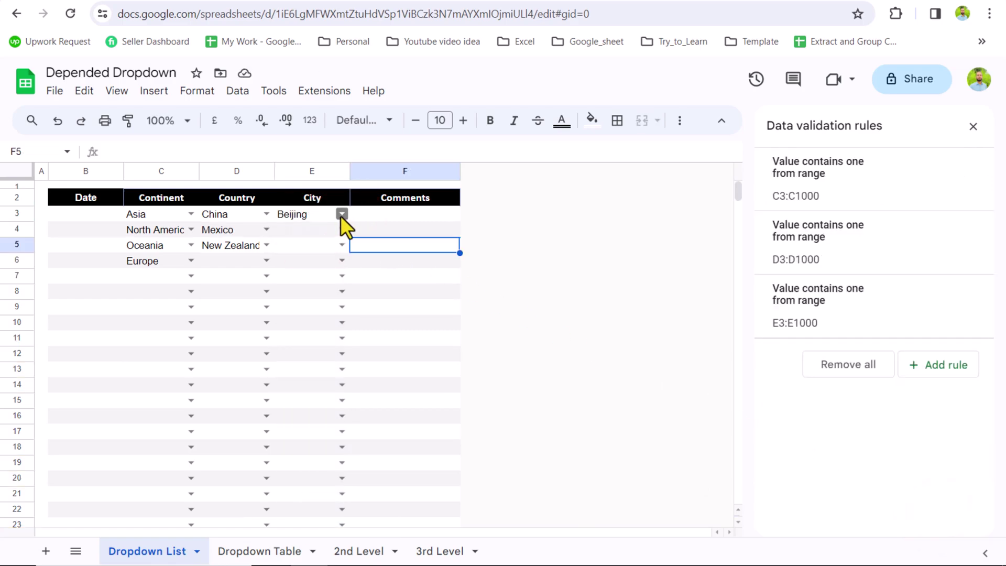